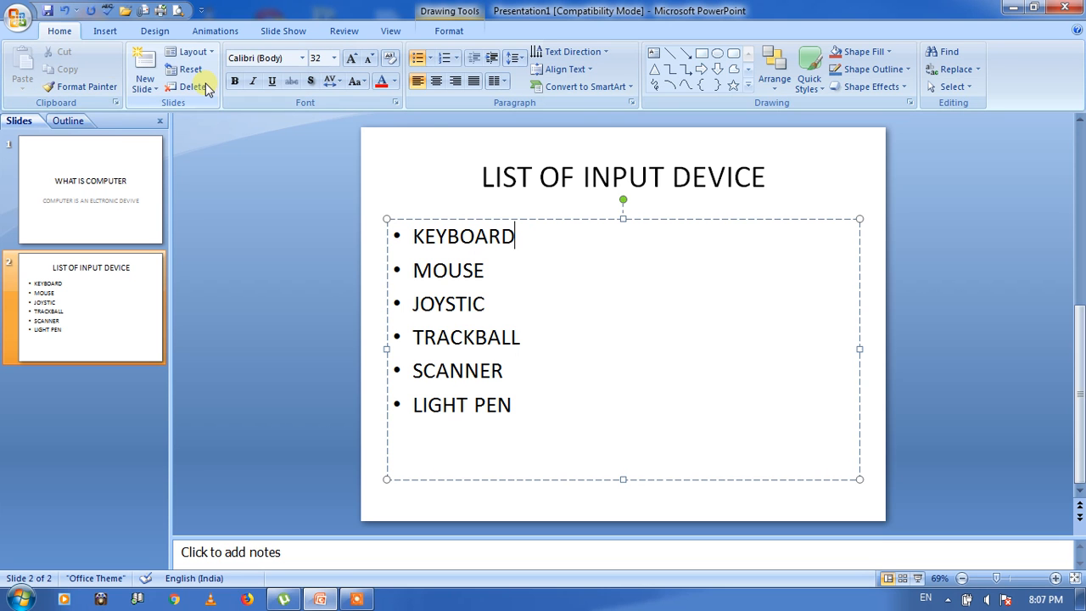
Try the Blank and Comparison layouts on the LIST OF INPUT DEVICE slide and settle on the Title Only layout
click(213, 53)
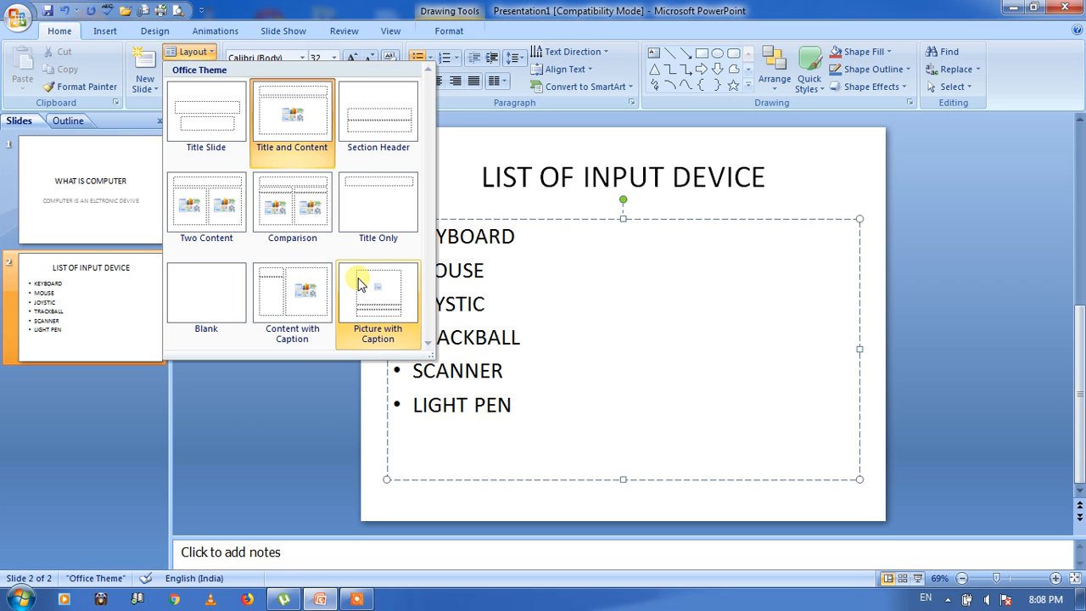
click(195, 285)
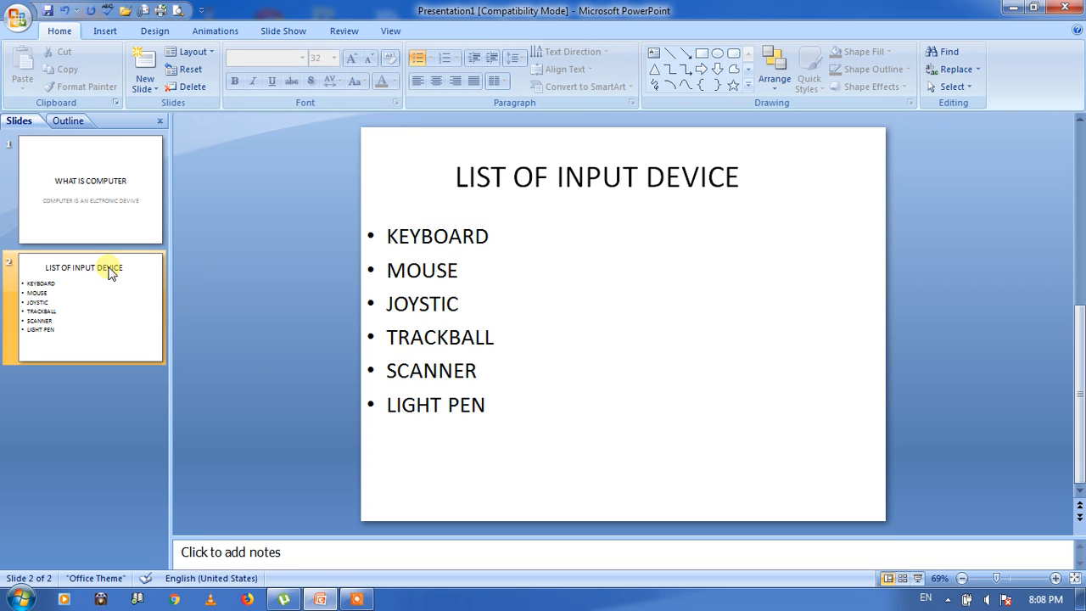
click(194, 53)
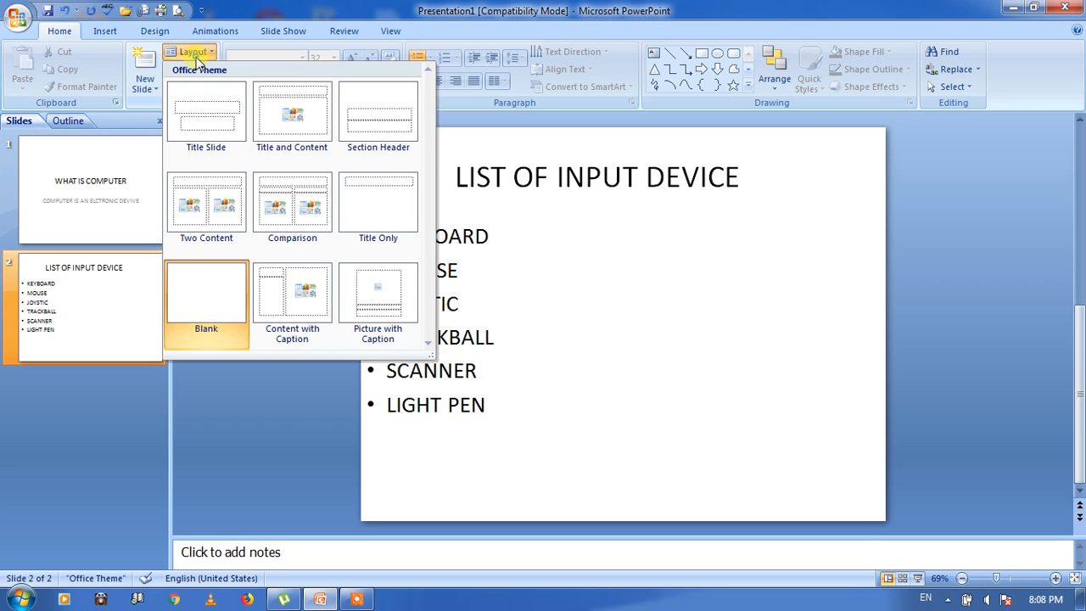
click(304, 202)
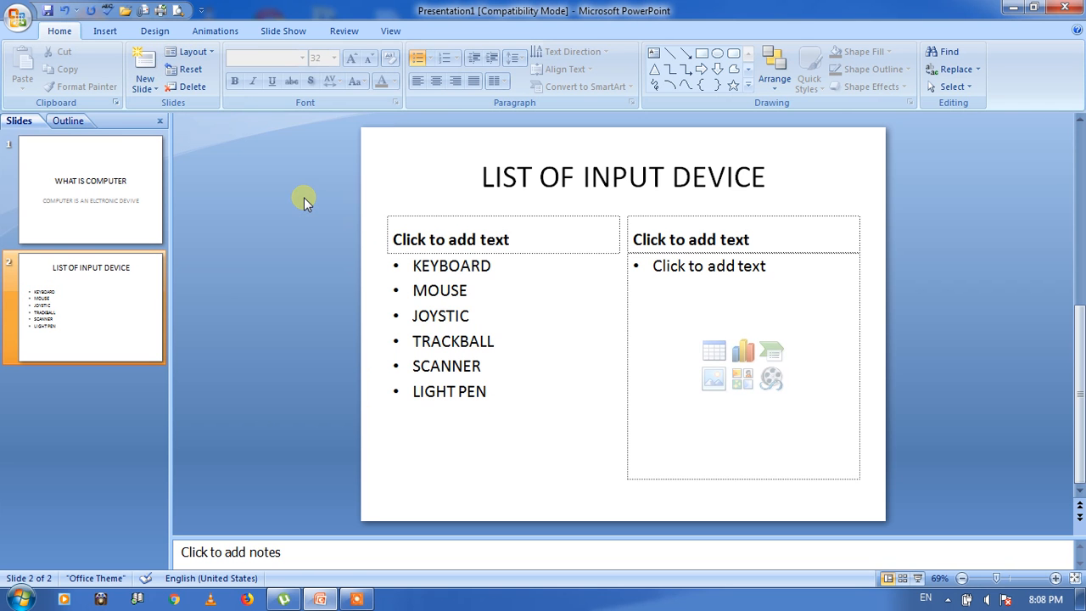
click(193, 52)
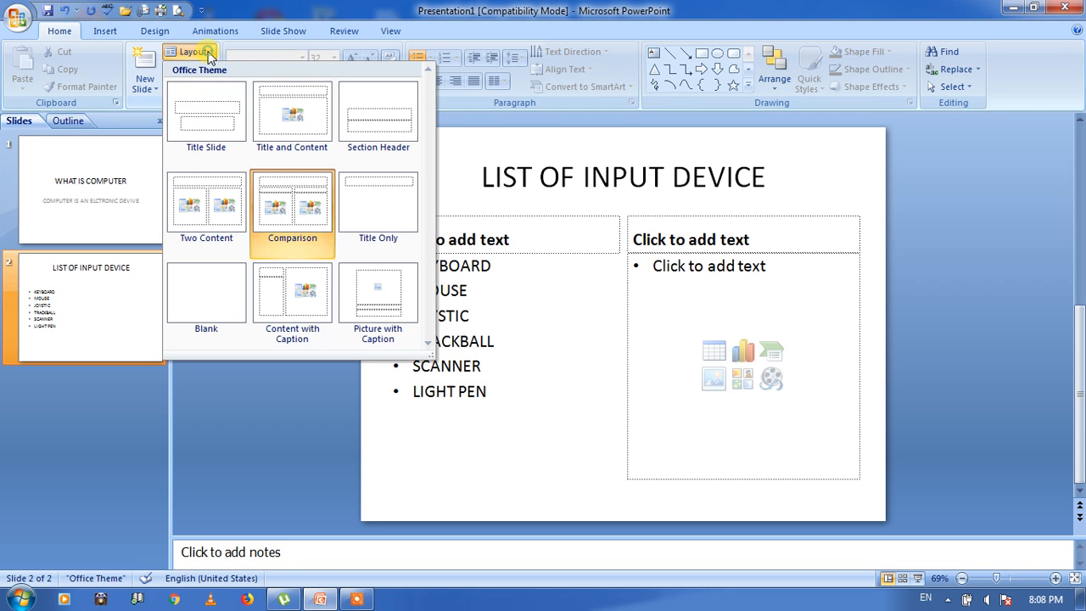
click(364, 195)
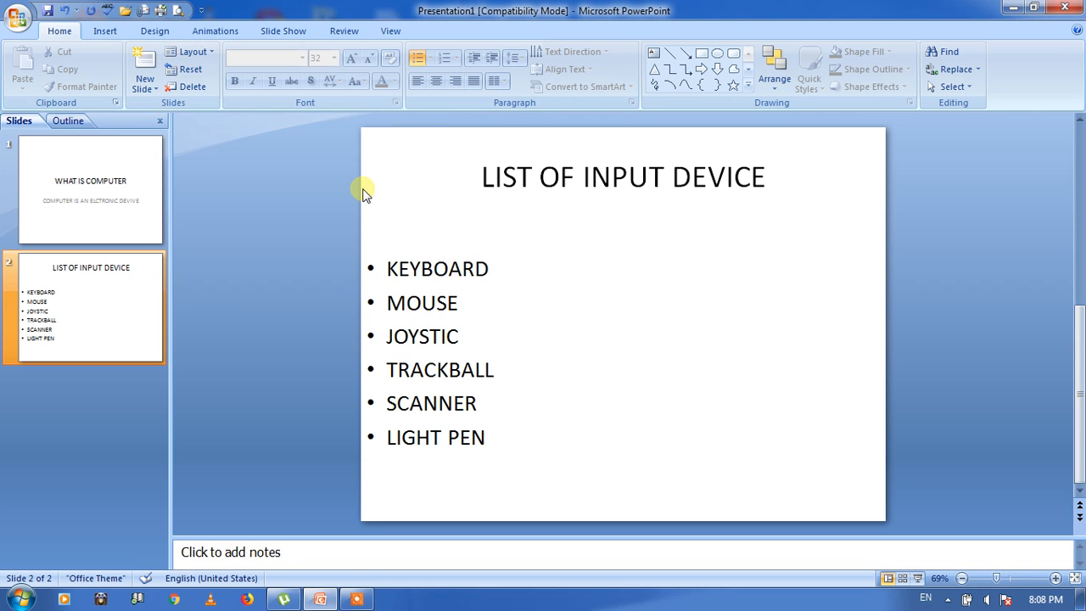
Delete the LIST OF INPUT DEVICE slide and undo the deletion
click(197, 77)
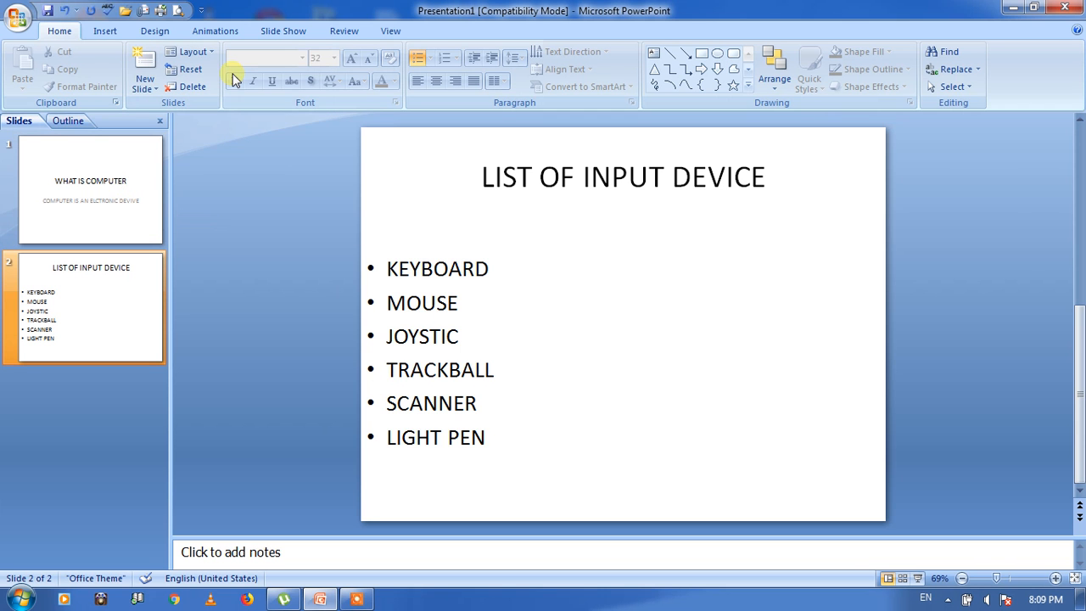
click(190, 87)
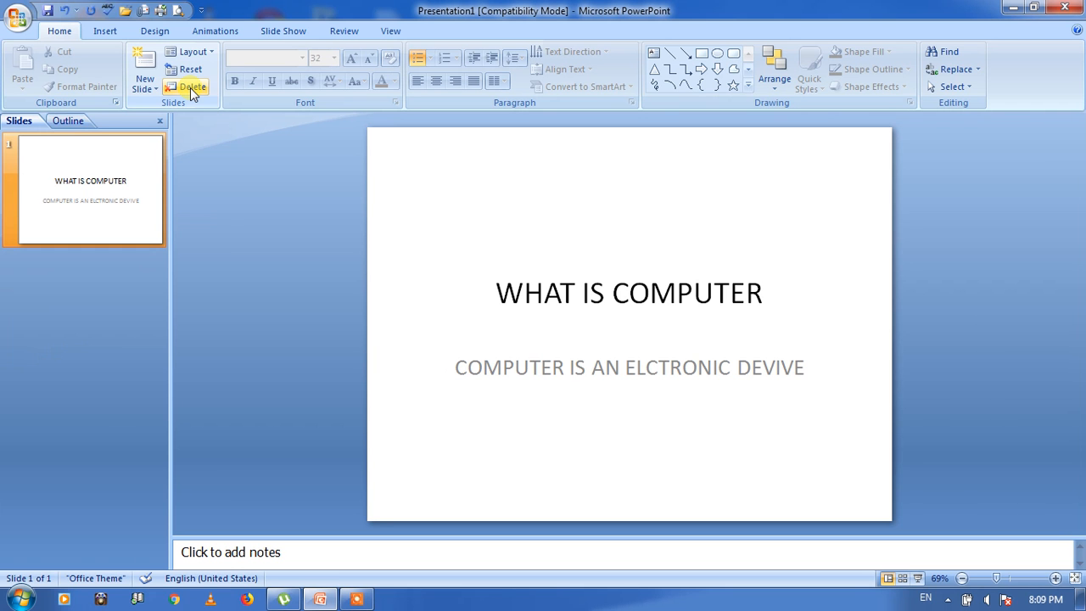
key(ctrl+z)
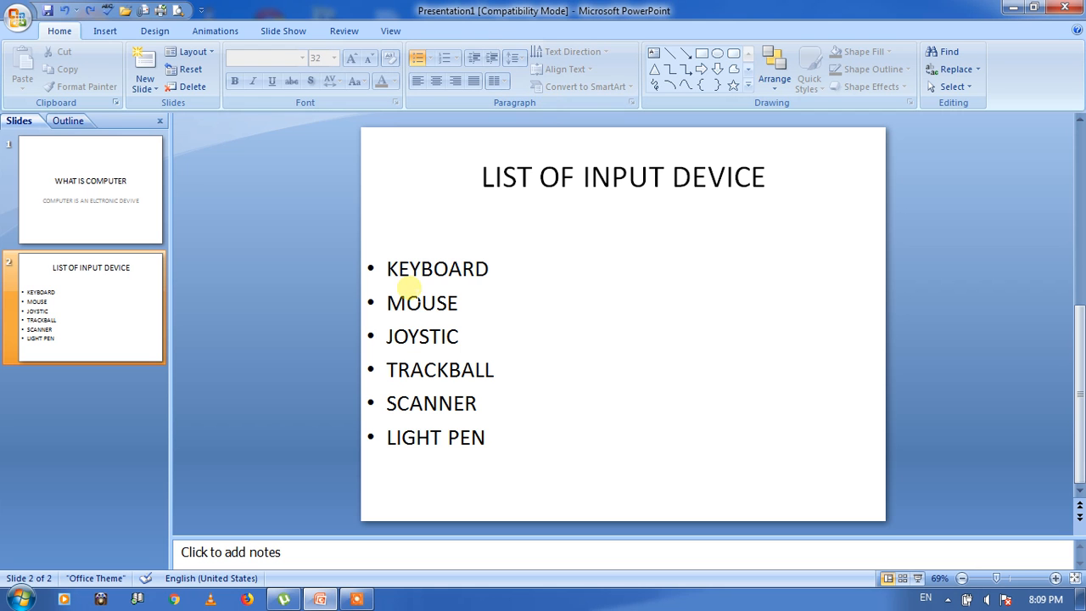
Make all six items of the input device list bold and set their font to Alien Encounters
click(487, 443)
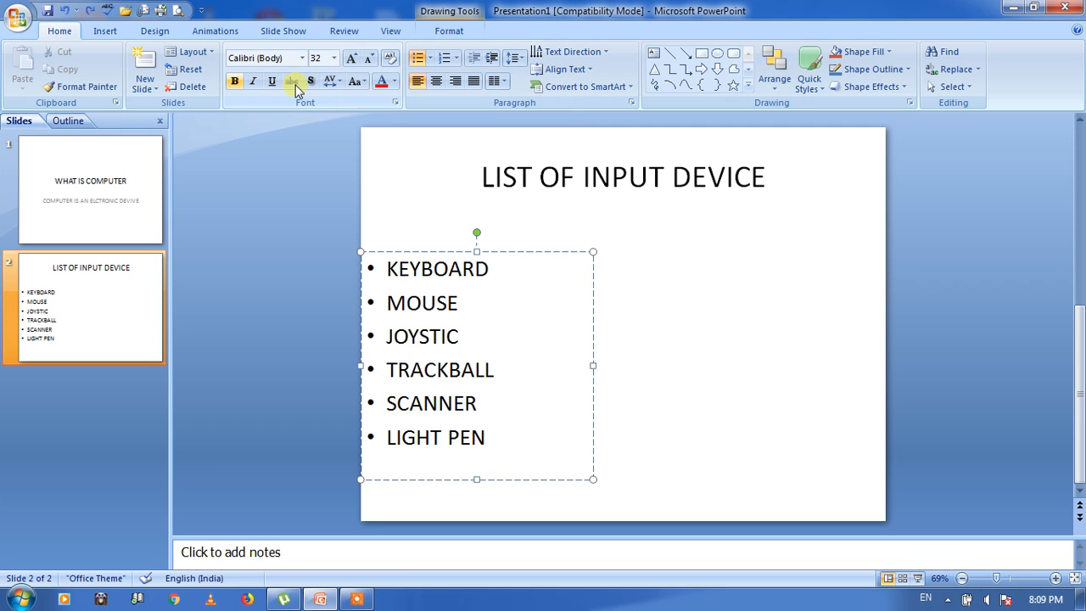
click(515, 460)
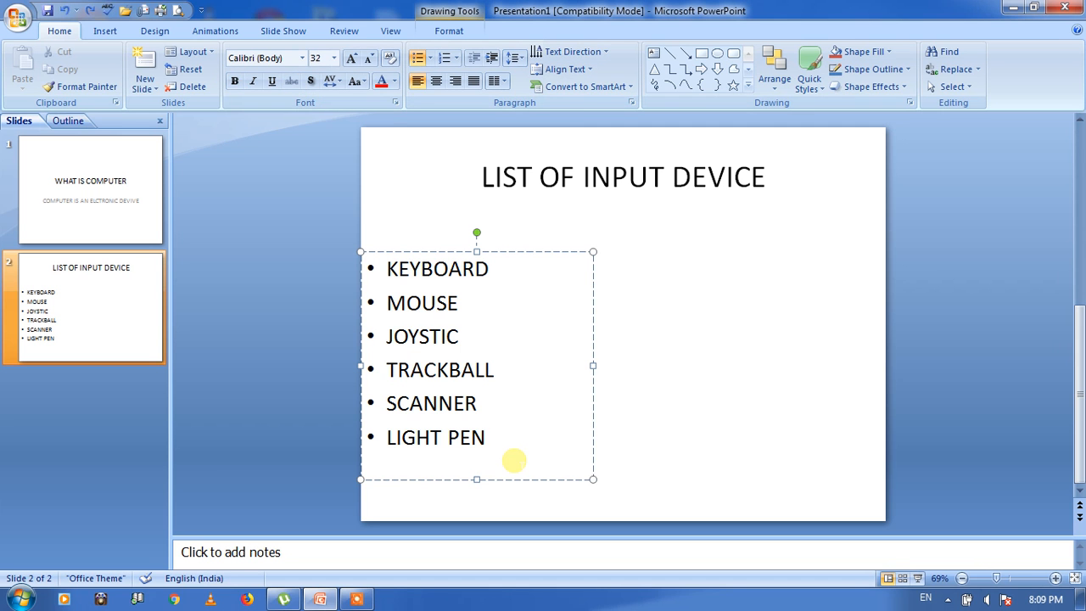
drag(487, 439, 410, 270)
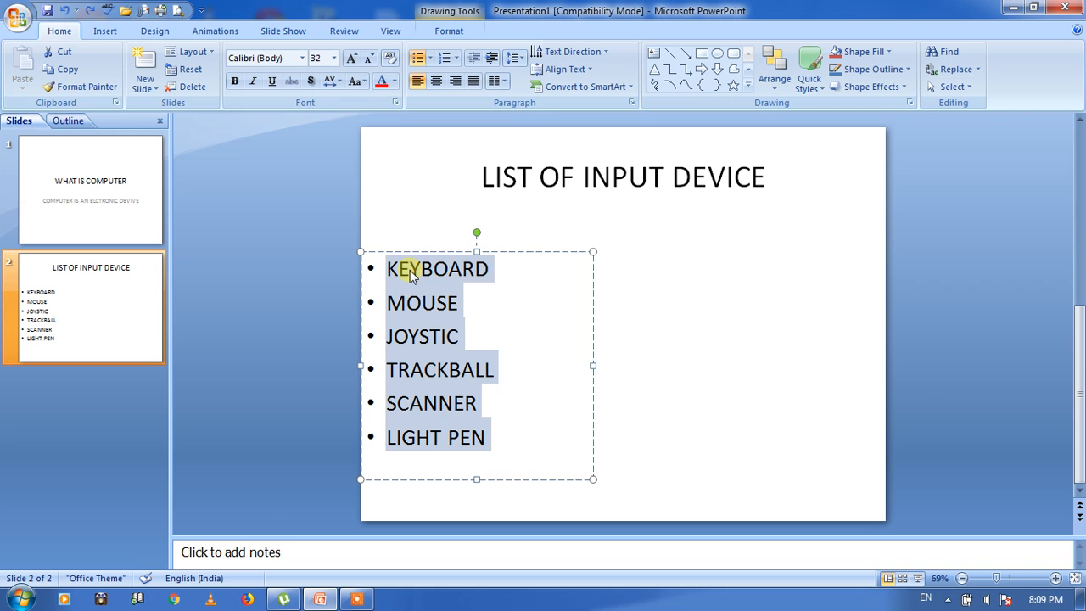
click(235, 82)
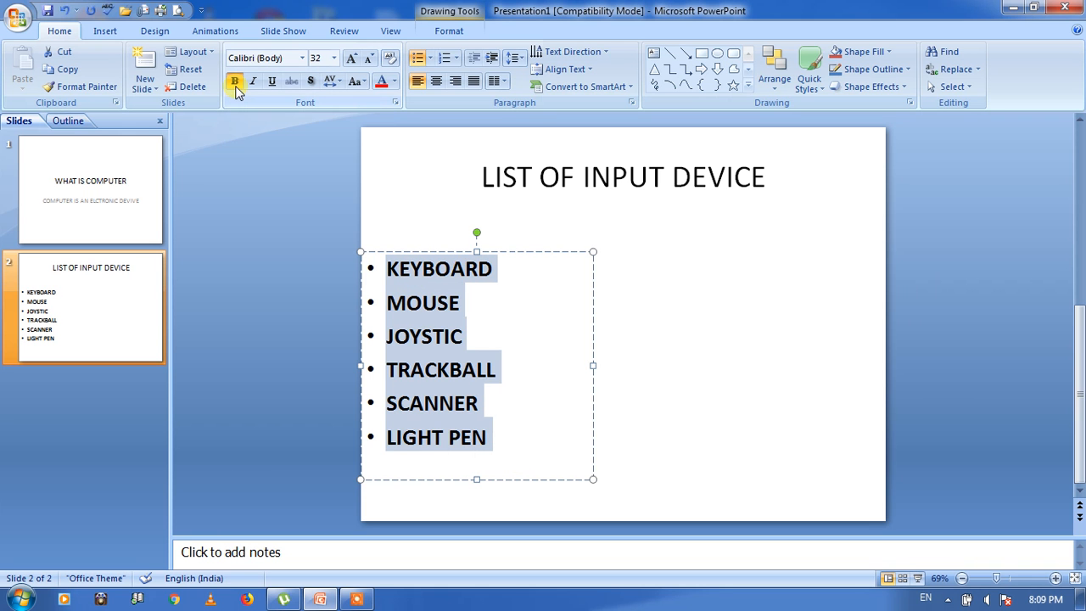
click(304, 60)
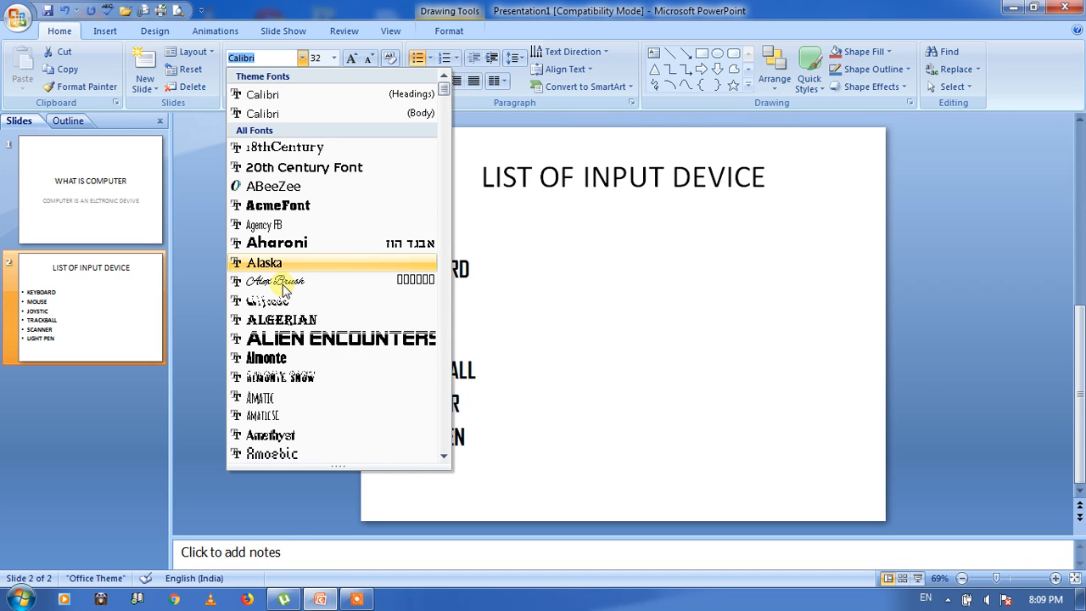
click(295, 338)
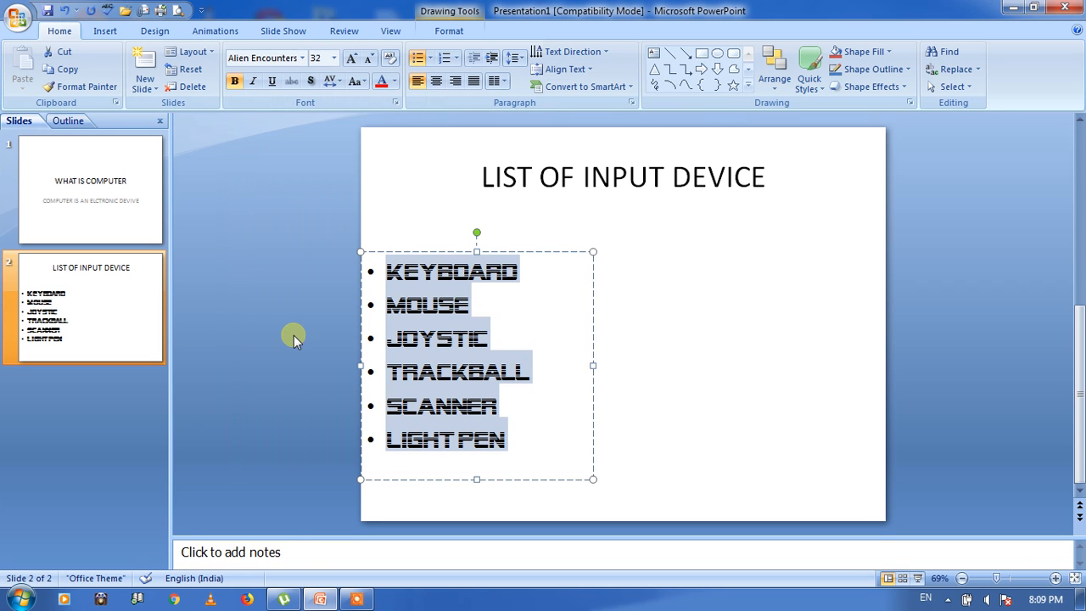
Set the device list's font size to 40, trying one size larger as well, and color its text red
click(333, 58)
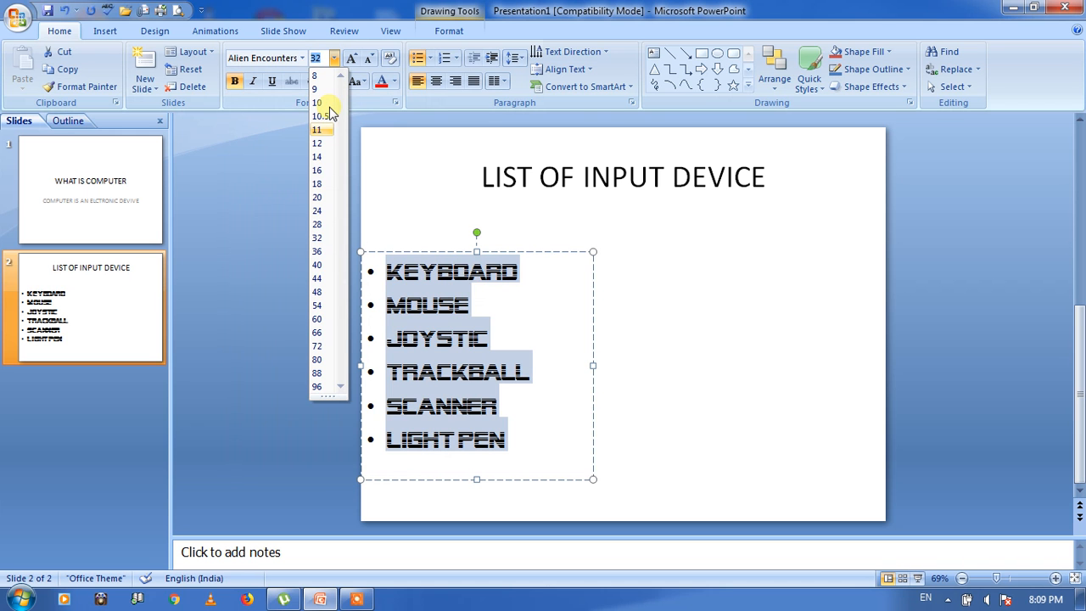
click(321, 267)
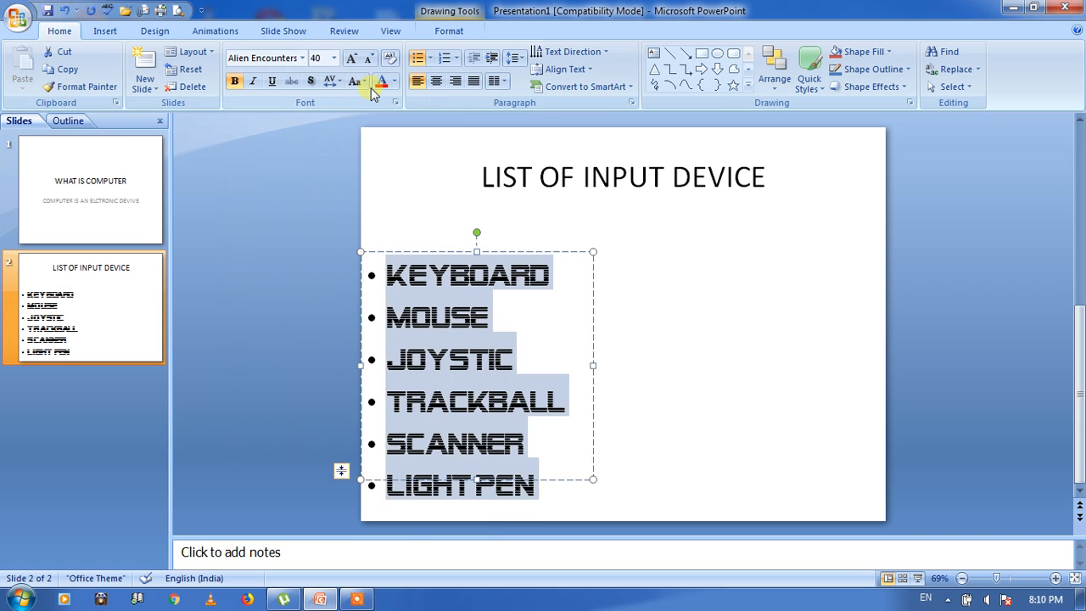
click(351, 60)
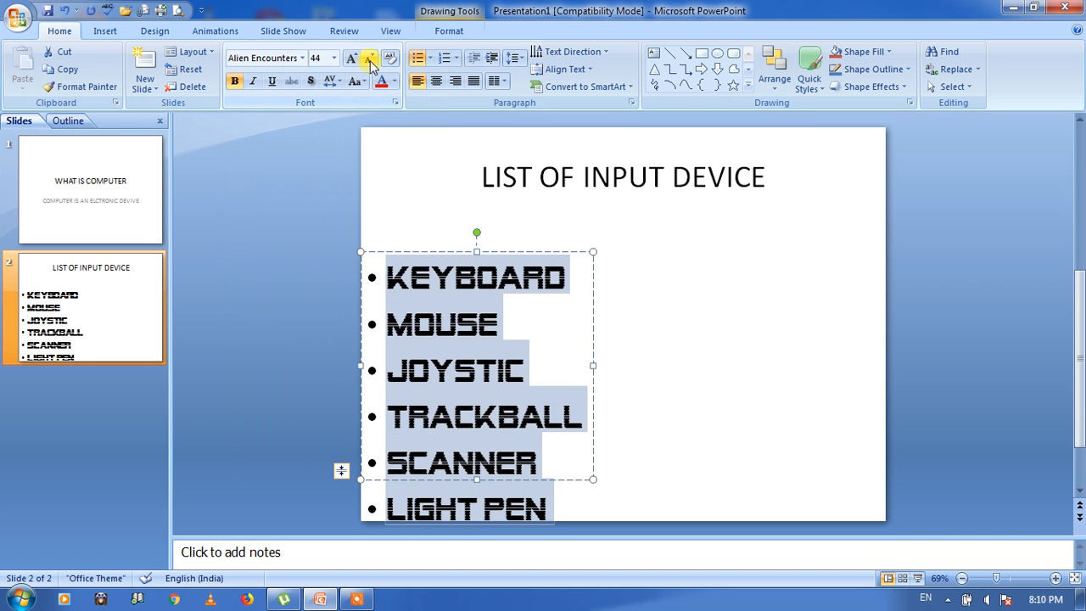
click(371, 61)
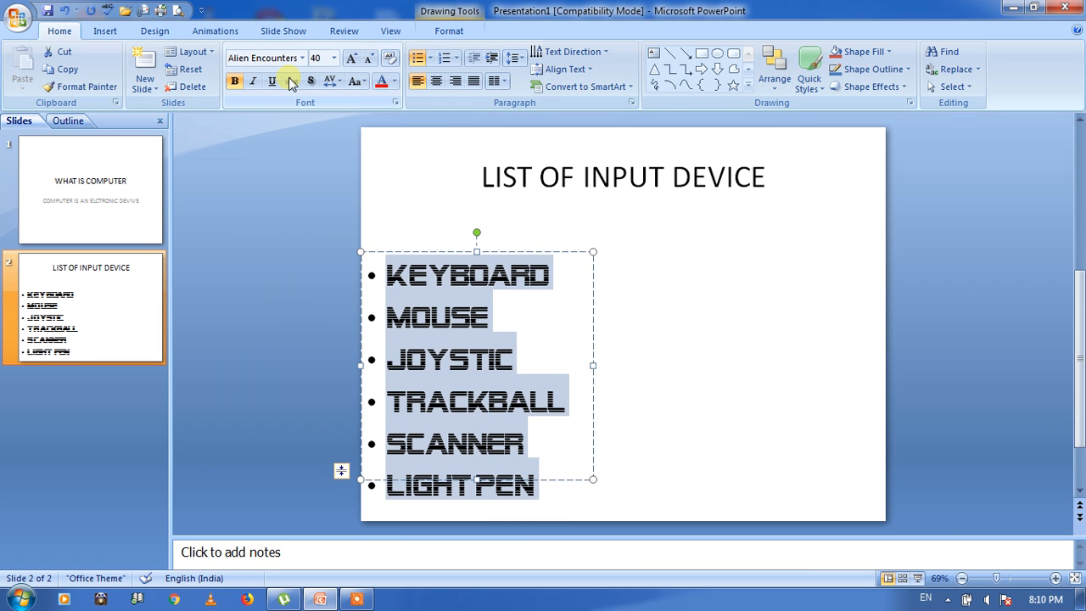
click(394, 81)
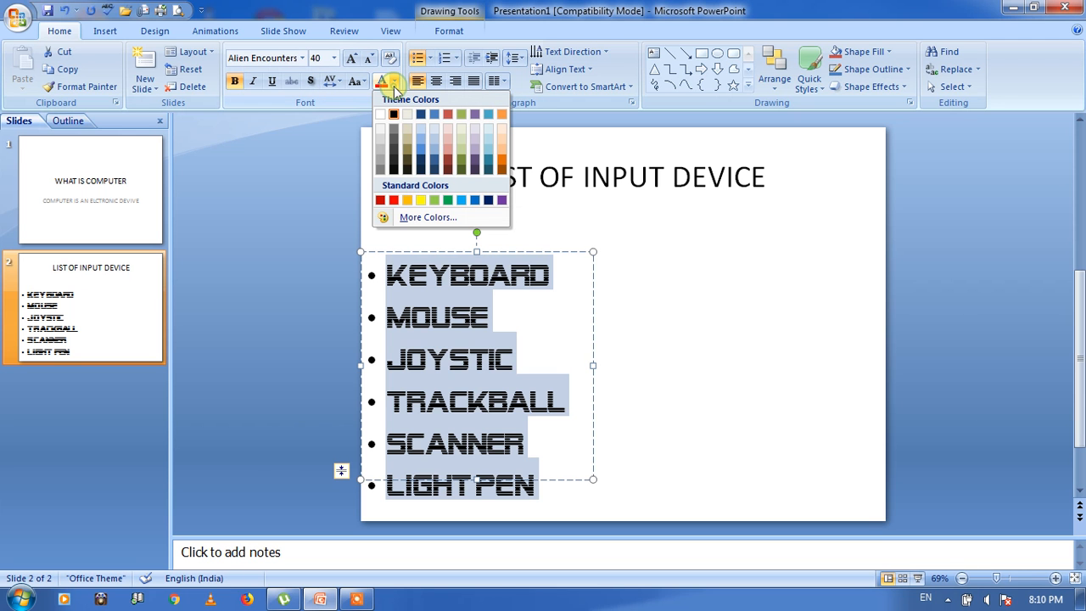
click(393, 201)
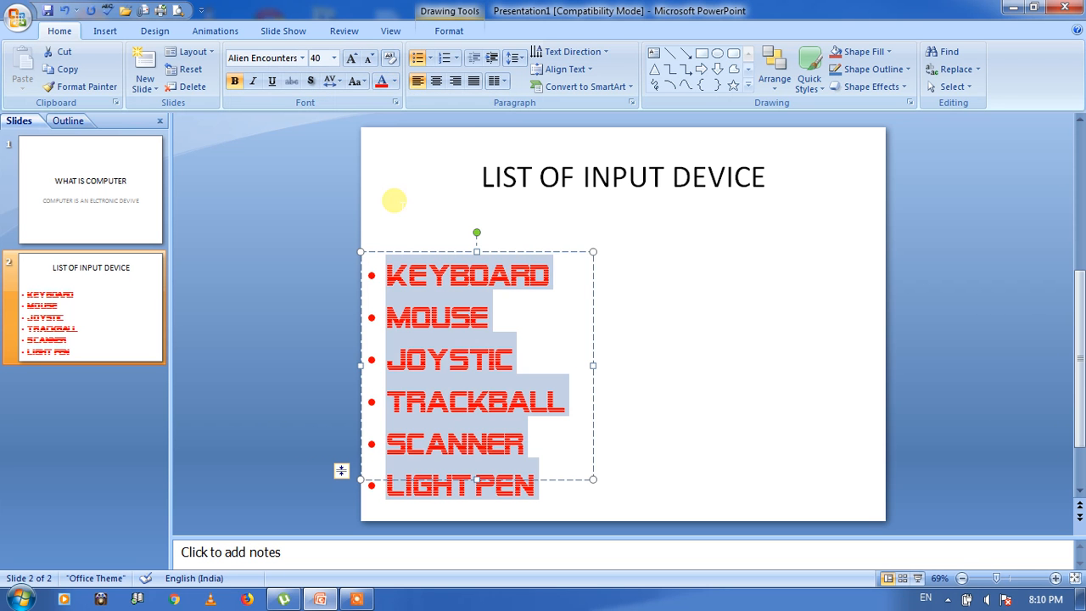
Try center, right and left alignment on the device list and settle on justified alignment
click(437, 85)
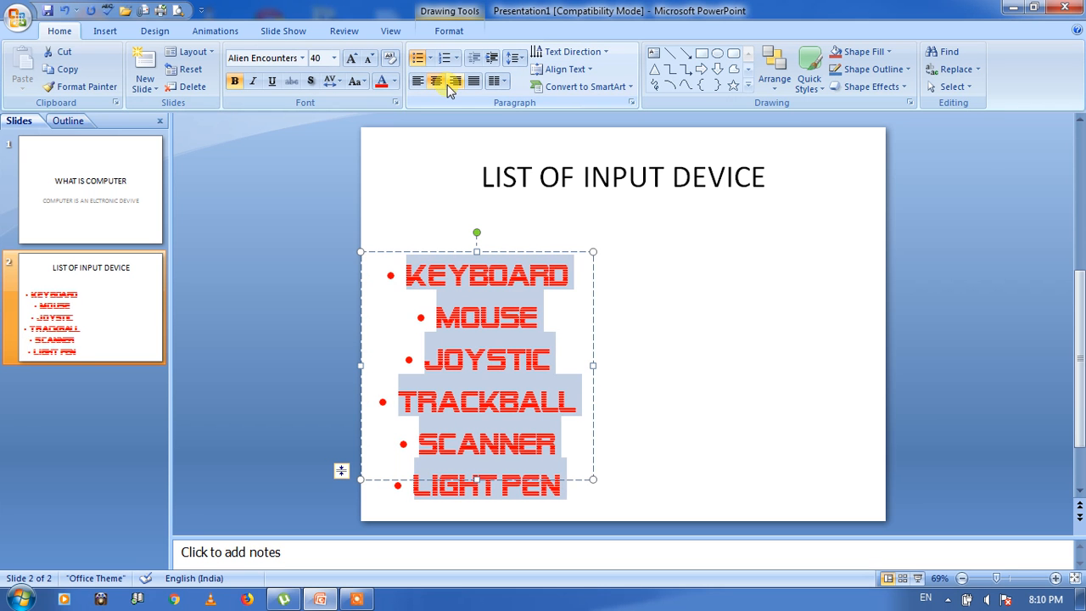
click(457, 82)
click(436, 83)
click(418, 82)
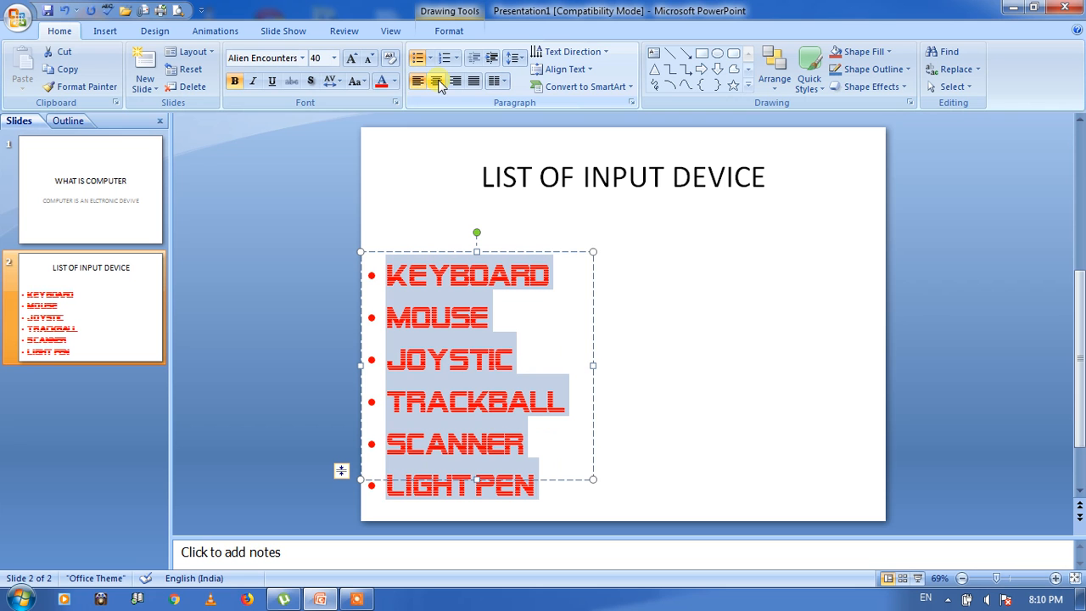
click(438, 87)
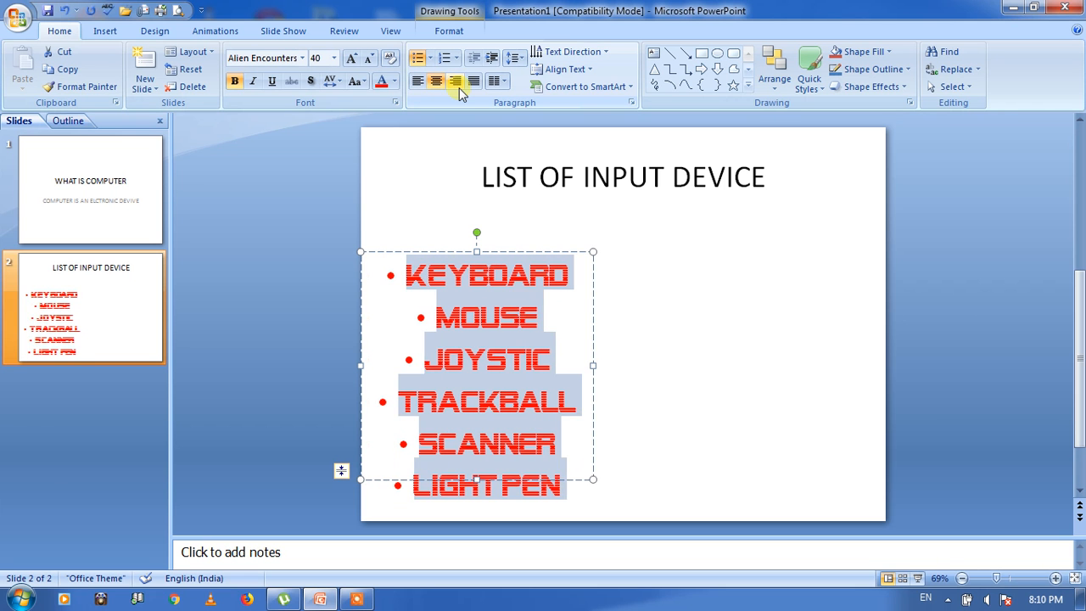
click(459, 87)
click(479, 83)
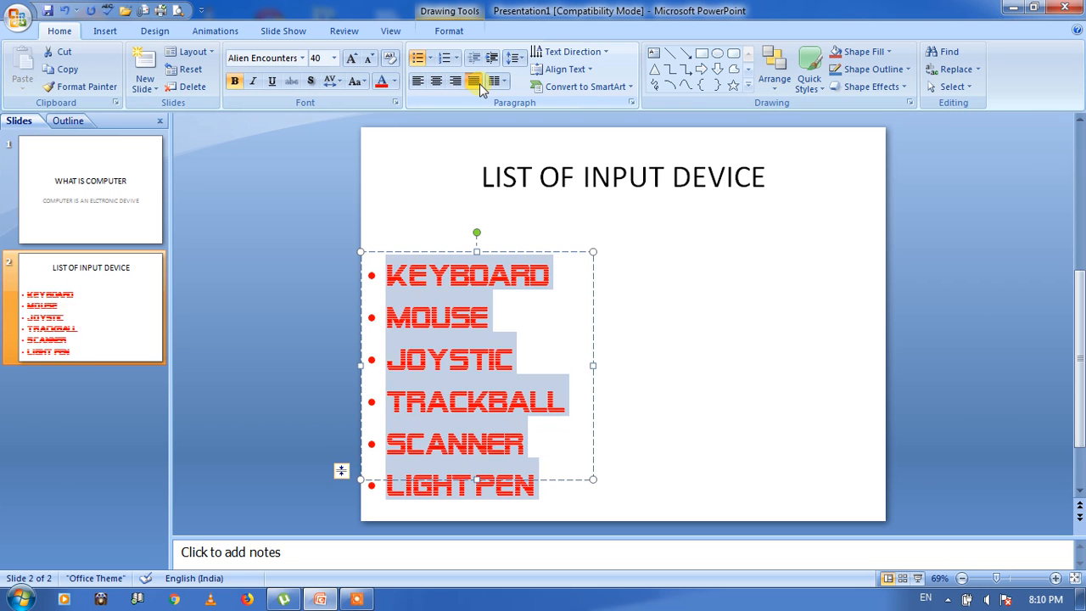
Give the device list hollow square bullets and replace them with 1., 2., 3. numbering
click(431, 60)
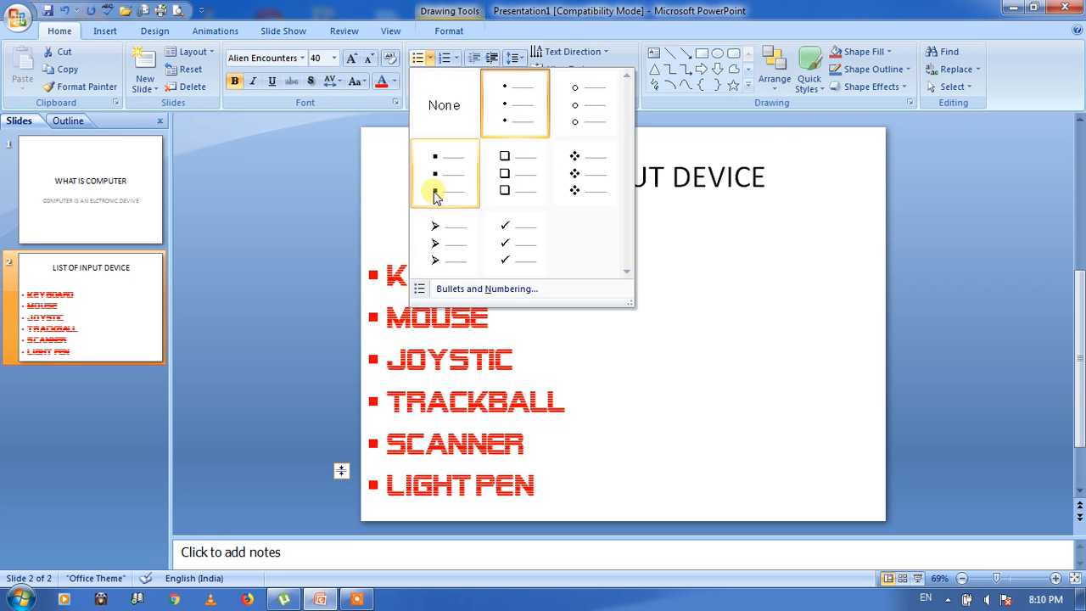
click(515, 190)
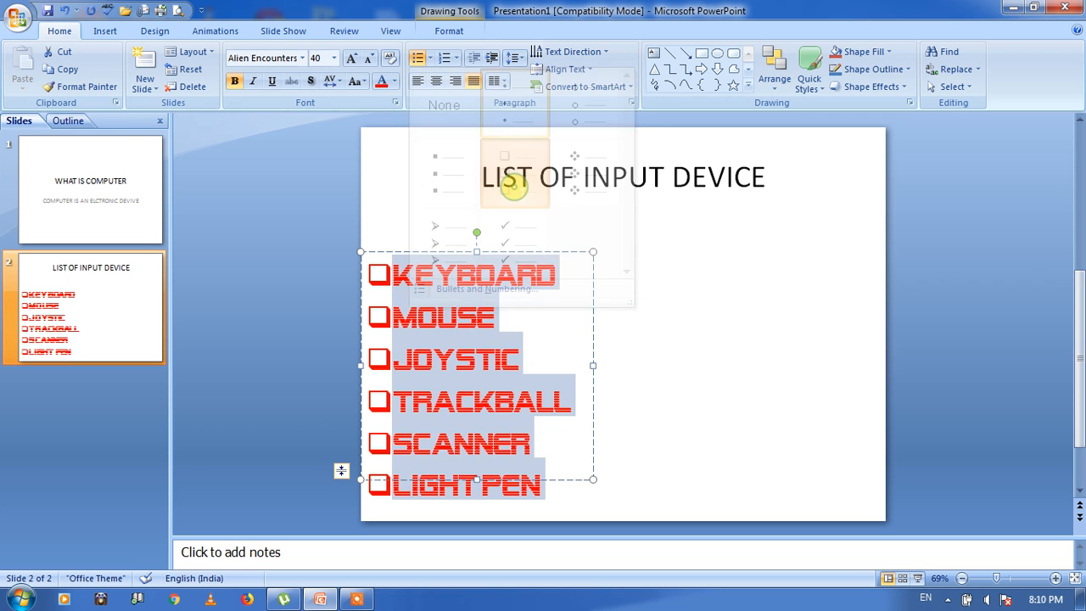
click(457, 58)
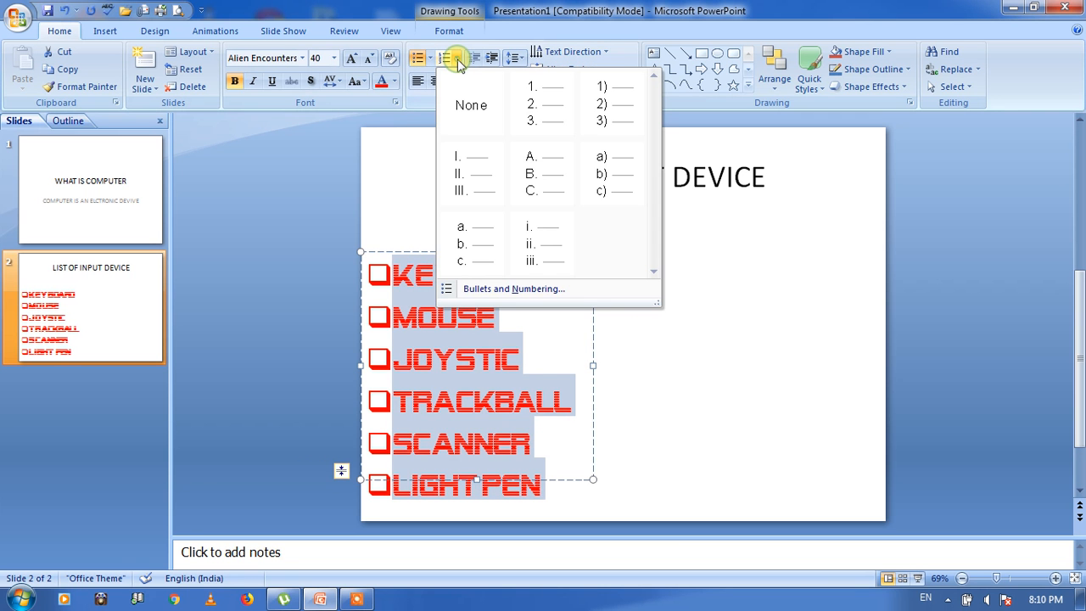
click(558, 113)
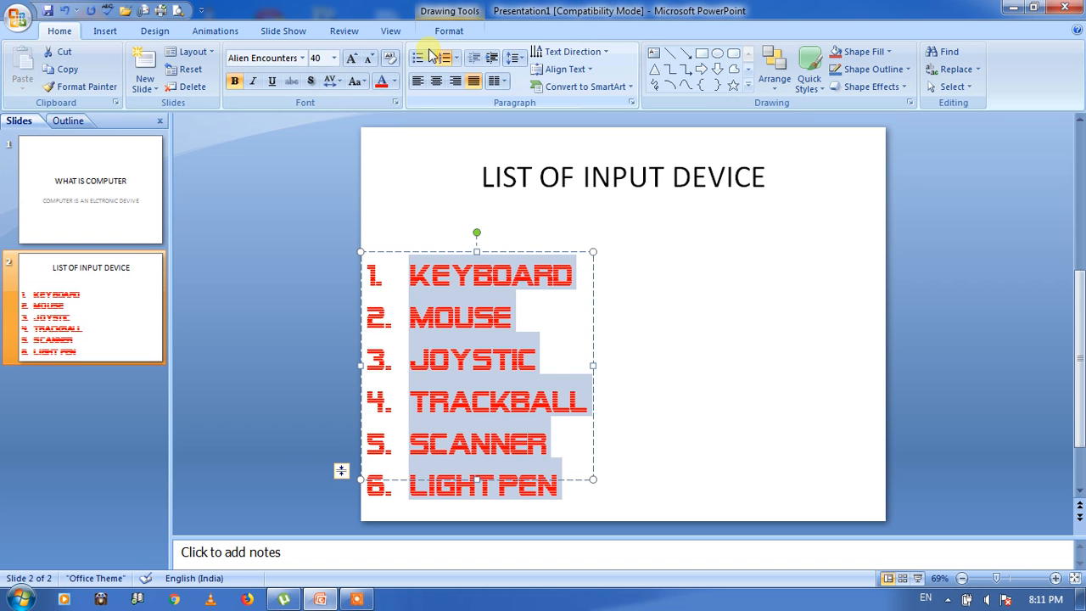
Try a line spacing of 2.0 on the numbered device list and set it back to 1.0
click(512, 58)
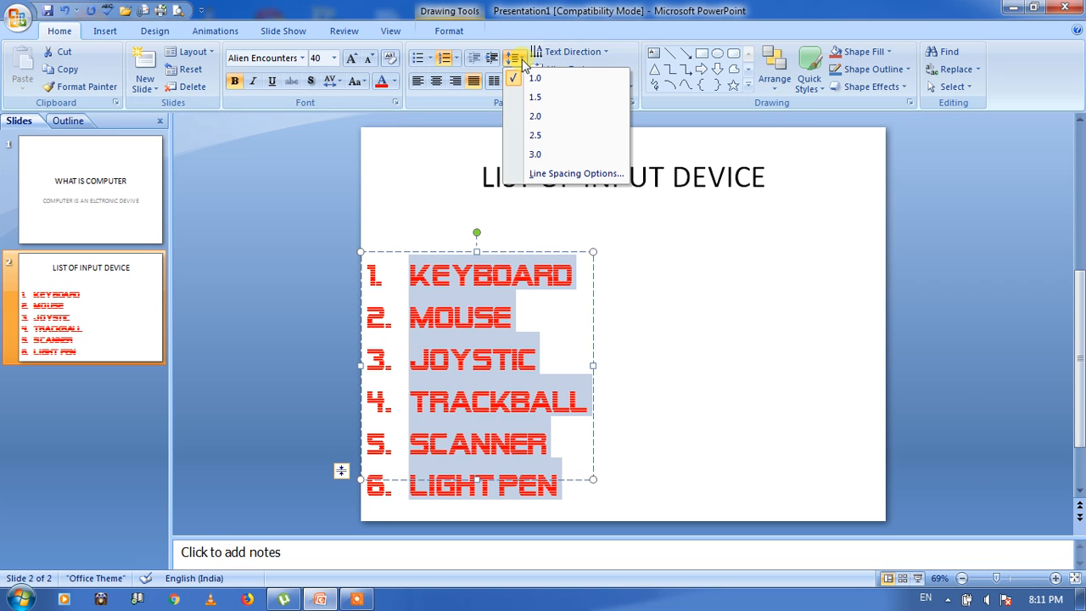
click(531, 117)
click(516, 59)
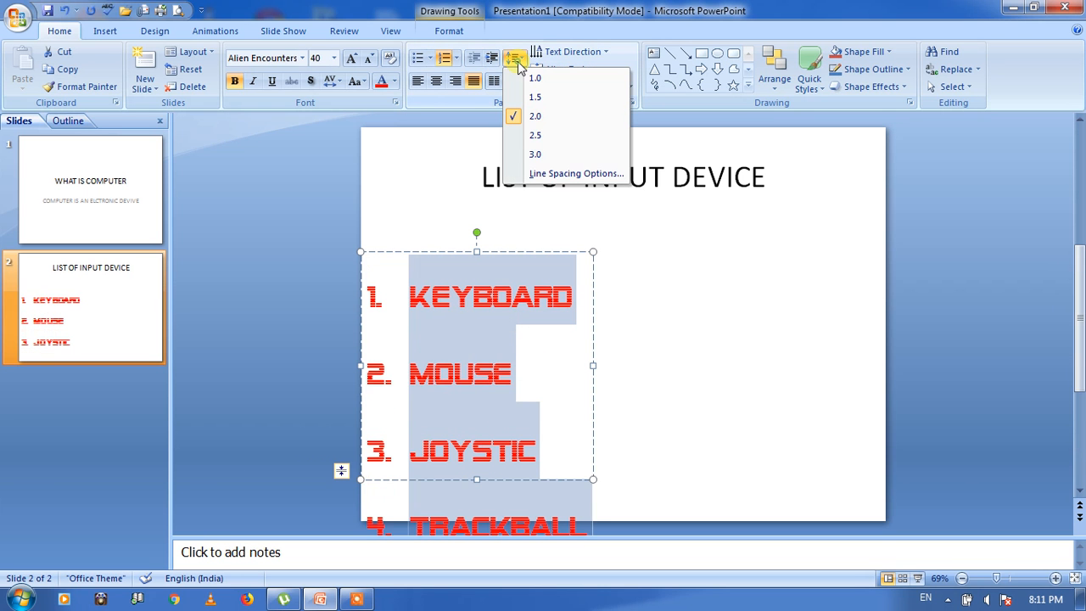
click(528, 80)
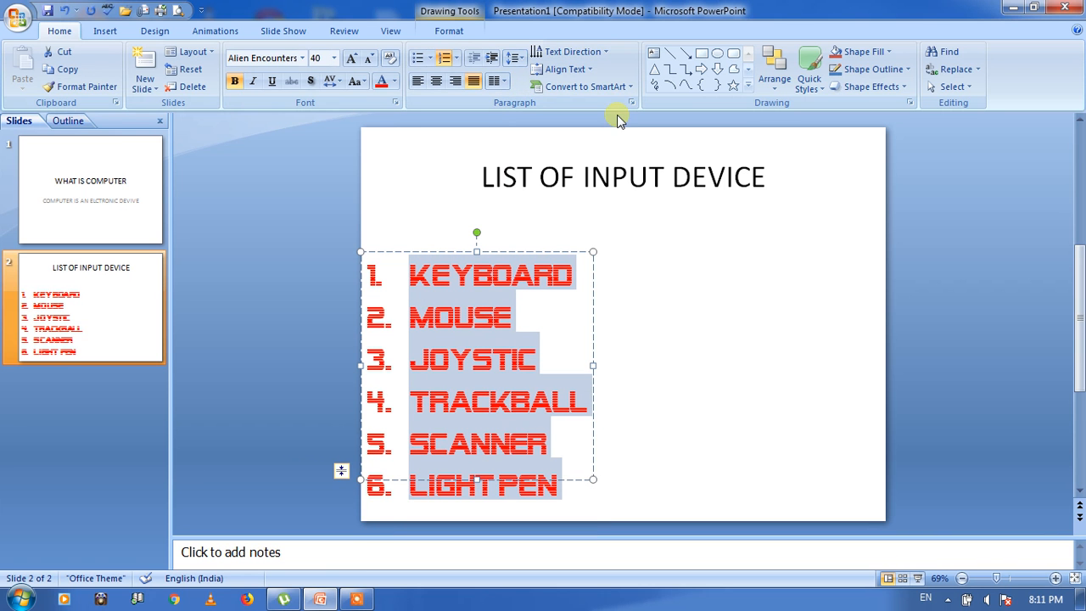
Try rotating all text of the numbered device list by 90° and return its text direction to horizontal
click(604, 53)
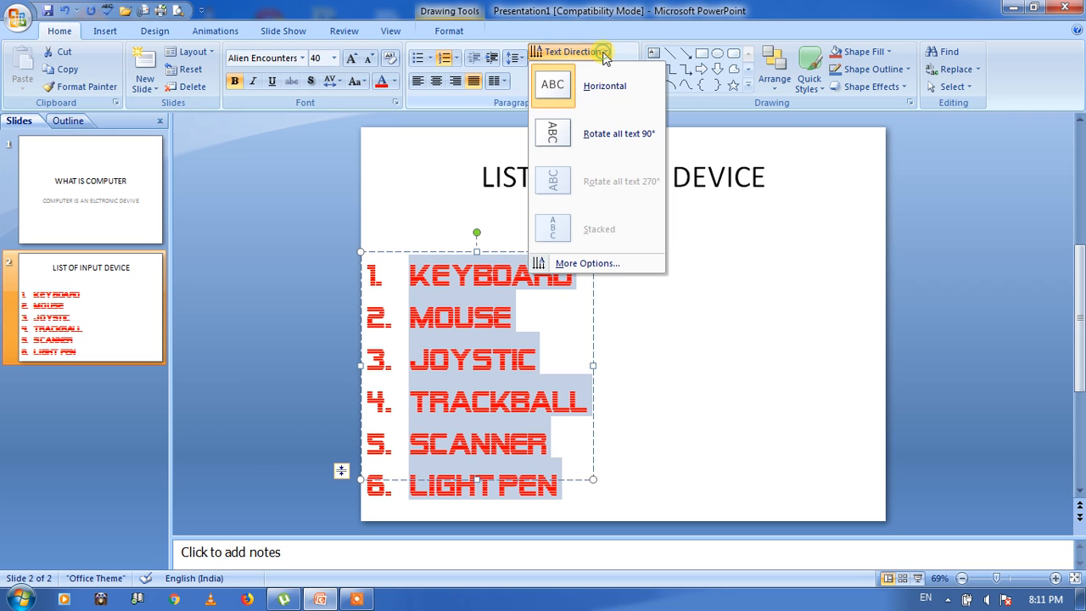
click(606, 134)
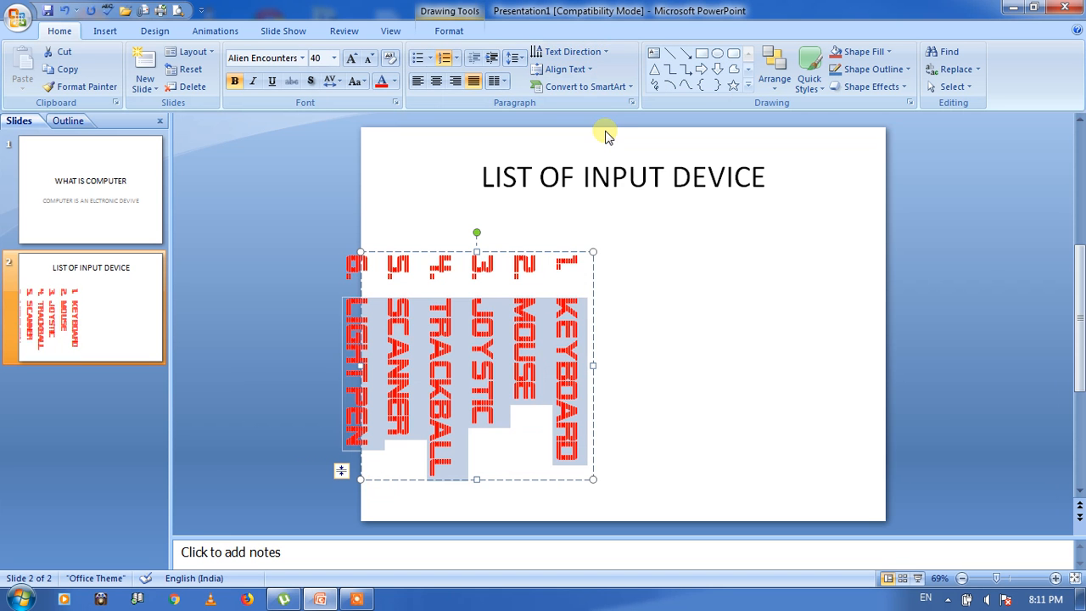
click(605, 52)
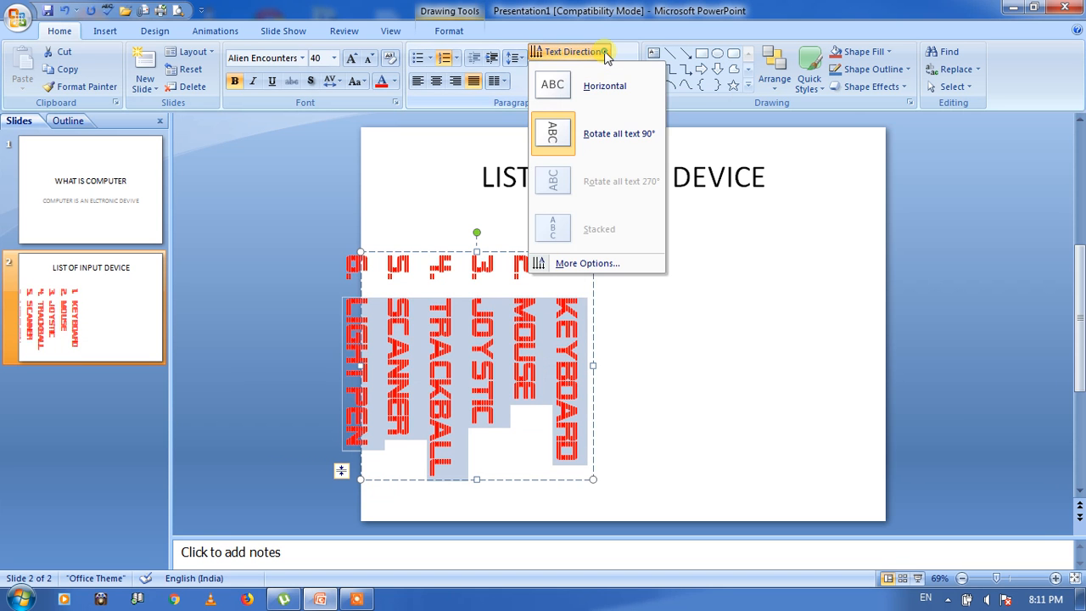
click(592, 79)
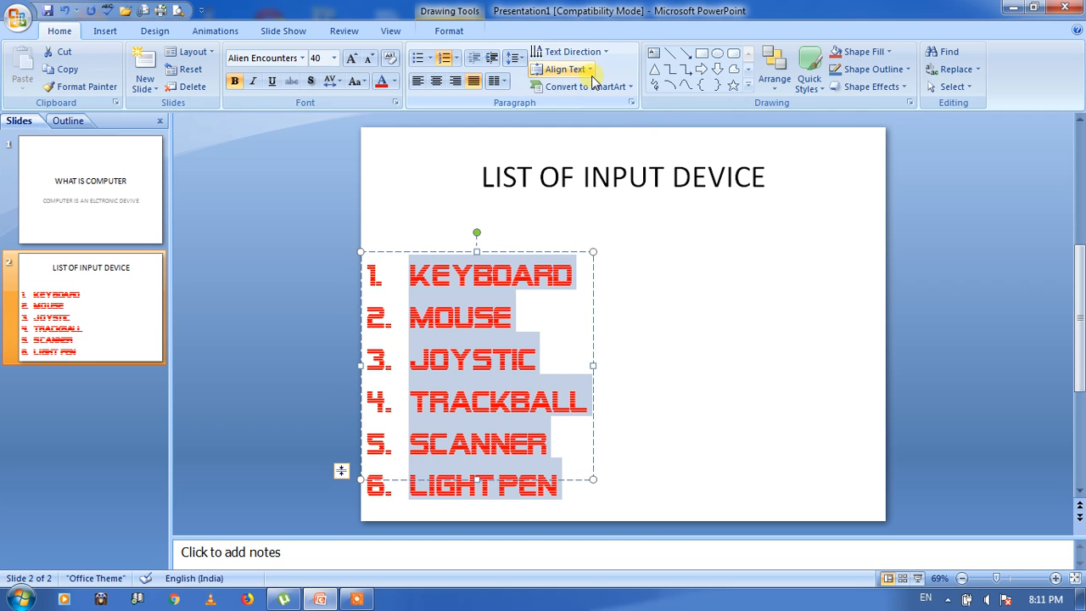
click(570, 52)
click(597, 142)
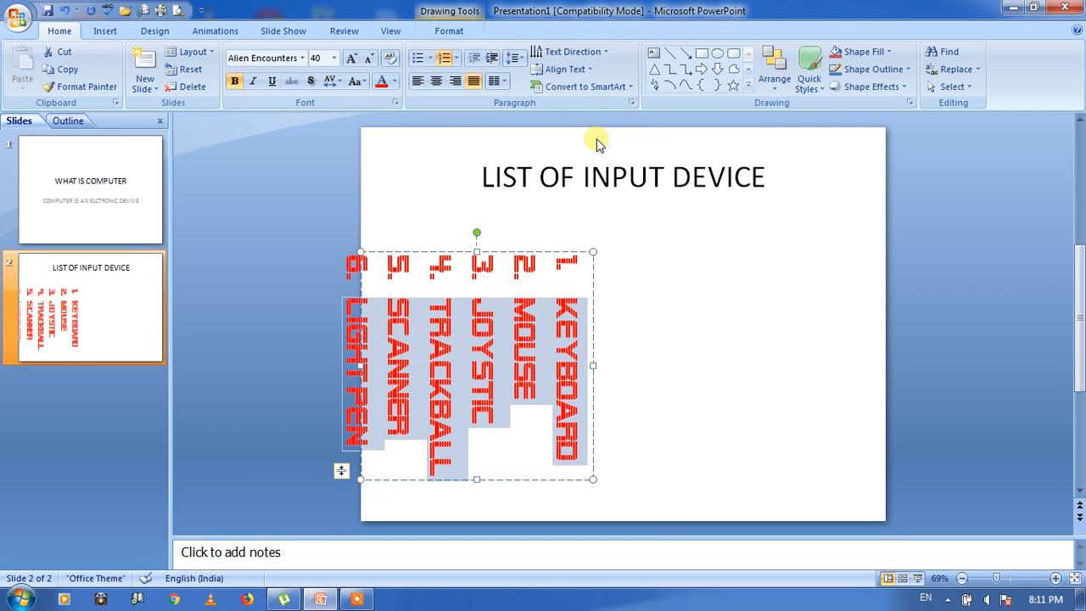
click(604, 54)
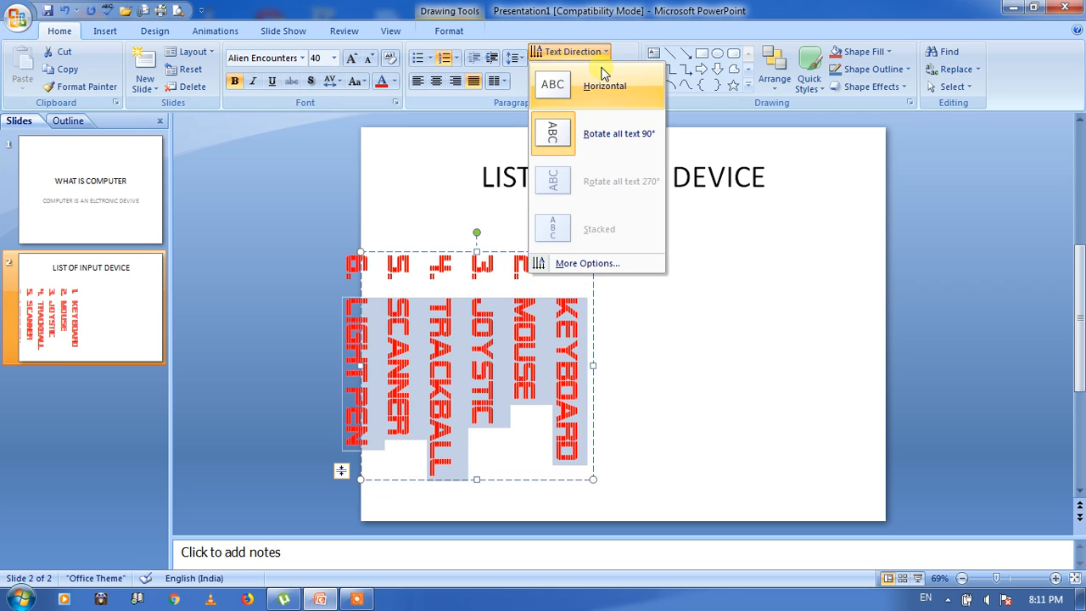
click(603, 81)
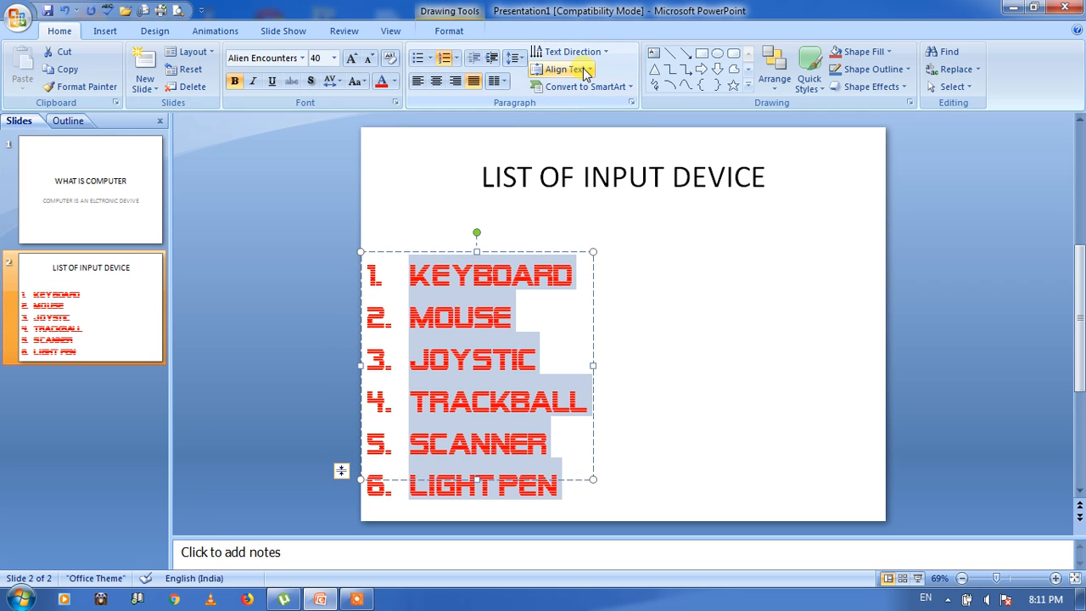
Align the device list's text vertically to the middle of its text box
click(585, 75)
click(595, 150)
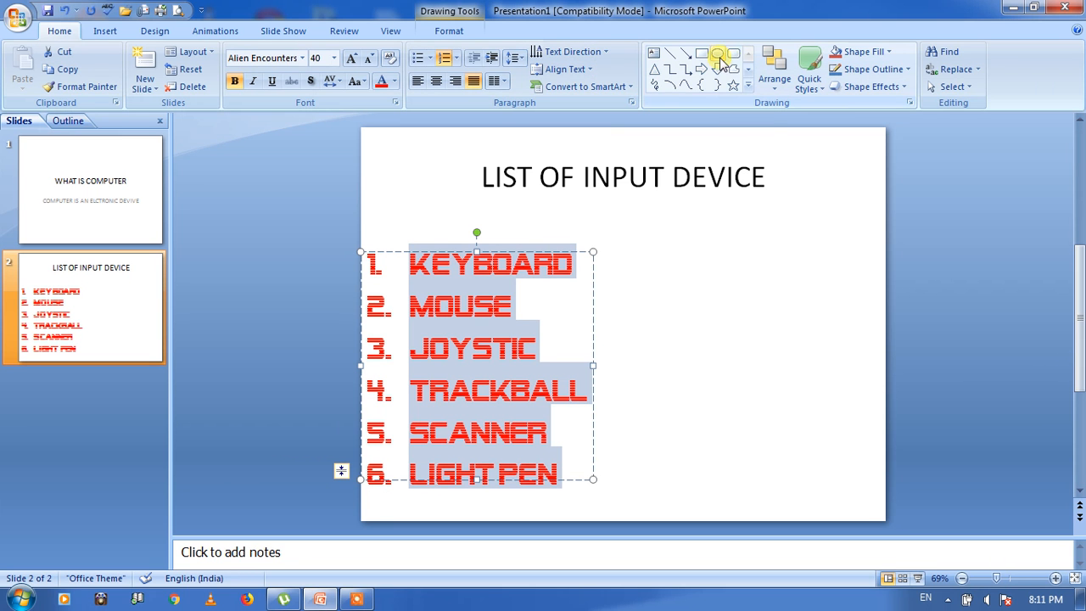
Draw an oval about 3.83" high and 3.08" wide beside the device list and give it the solid black shape style
click(718, 55)
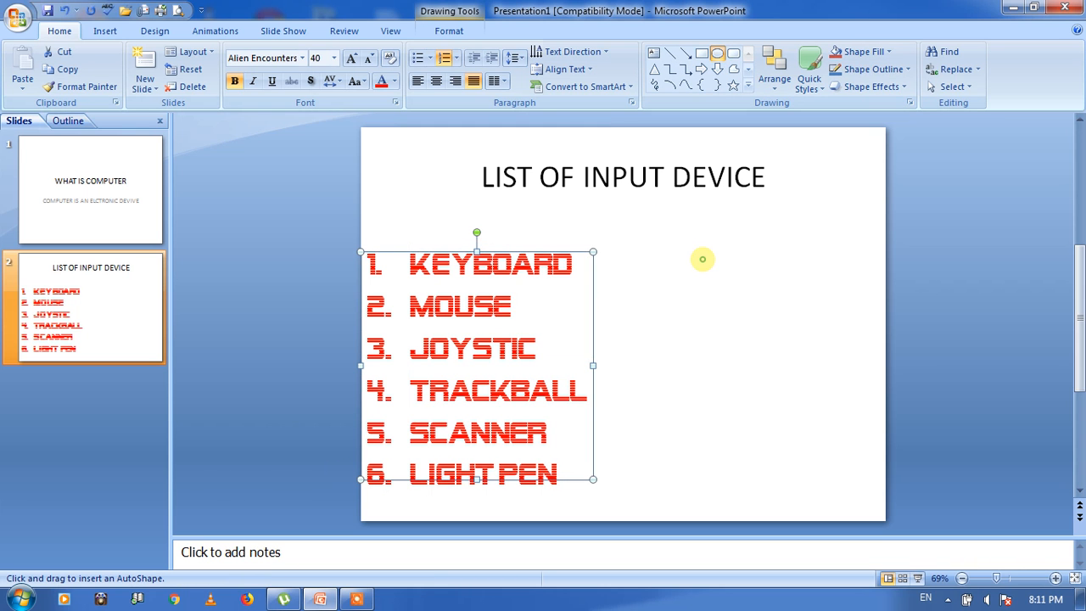
drag(703, 259, 865, 459)
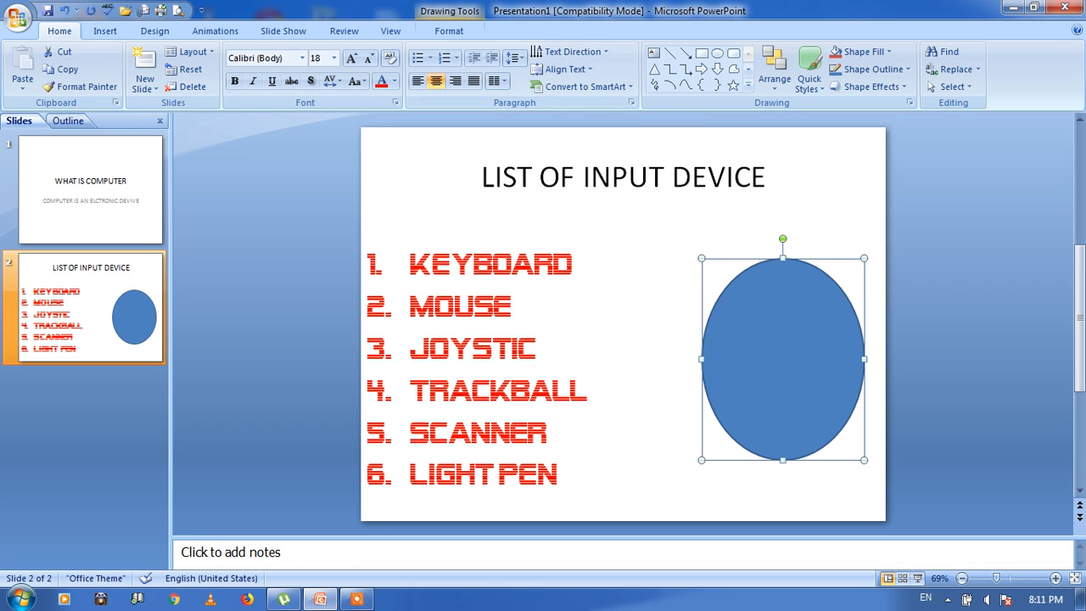
click(449, 31)
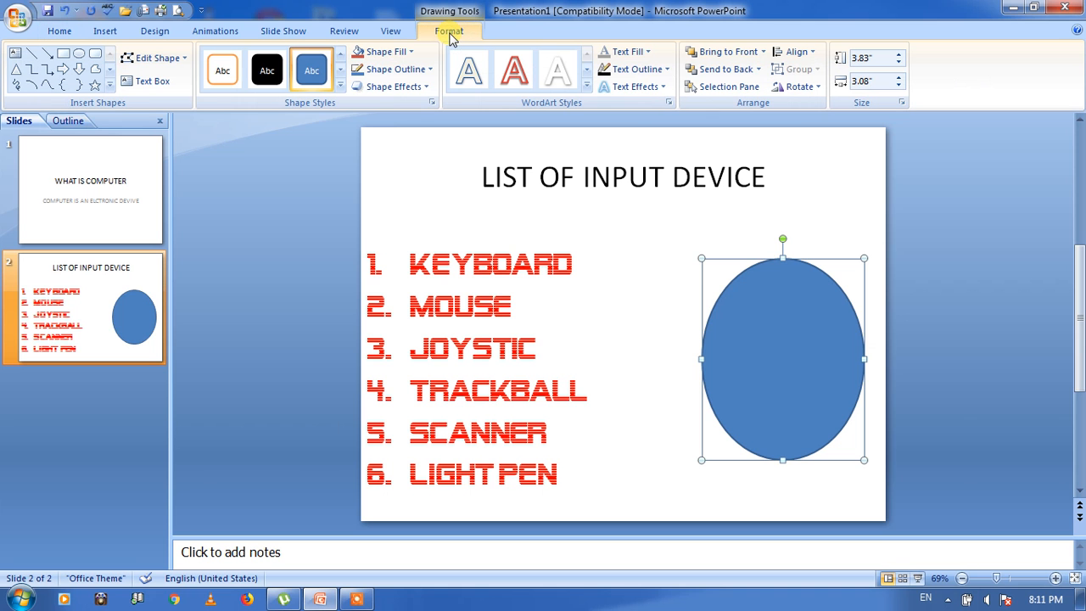
click(271, 77)
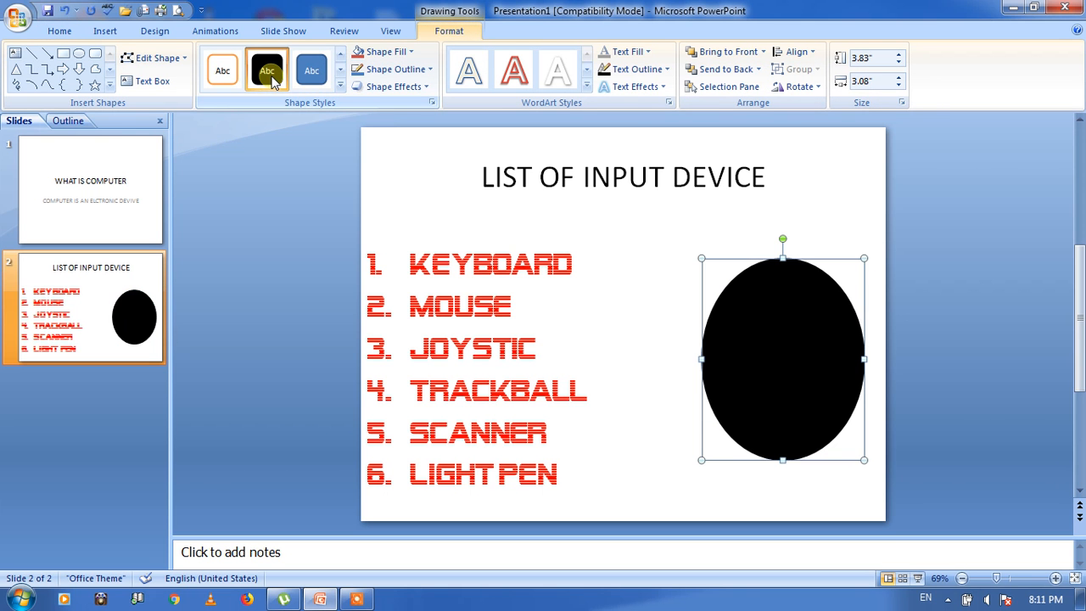
Fill the oval with the picture bb from the Pictures library
click(410, 52)
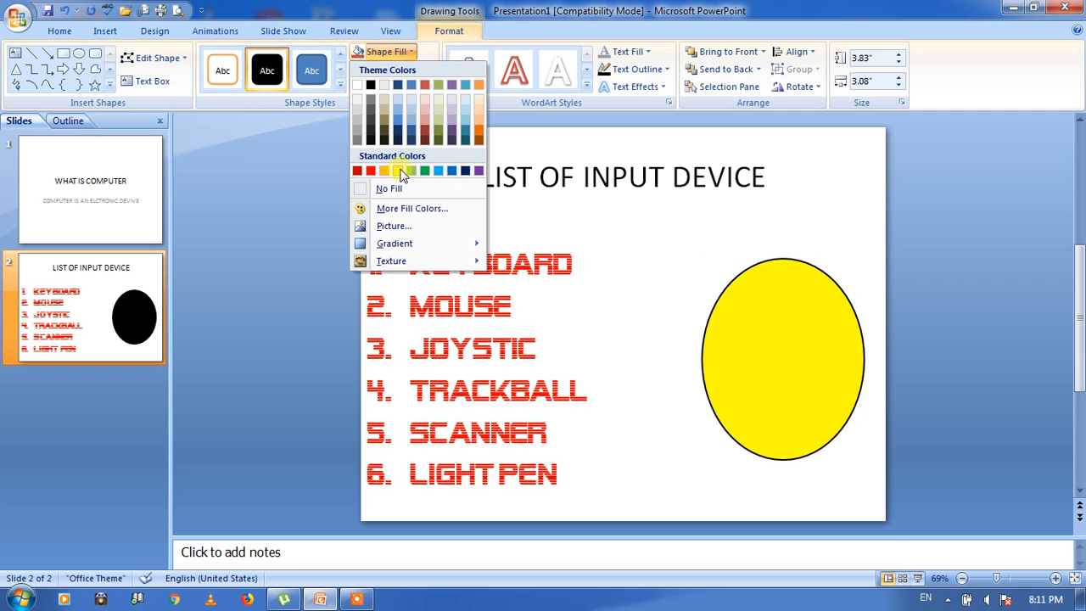
click(393, 227)
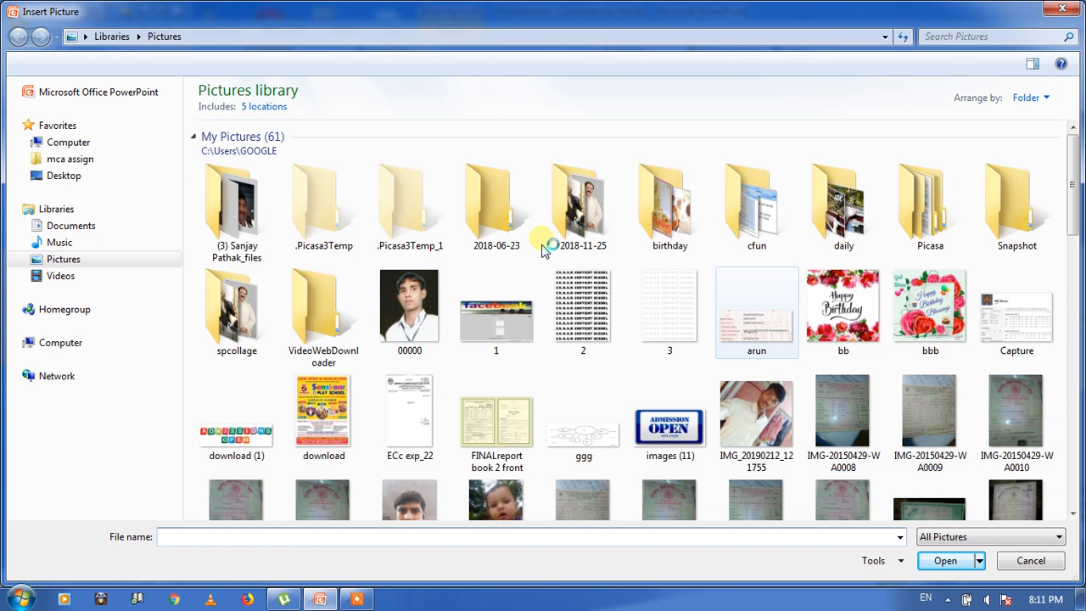
double_click(838, 321)
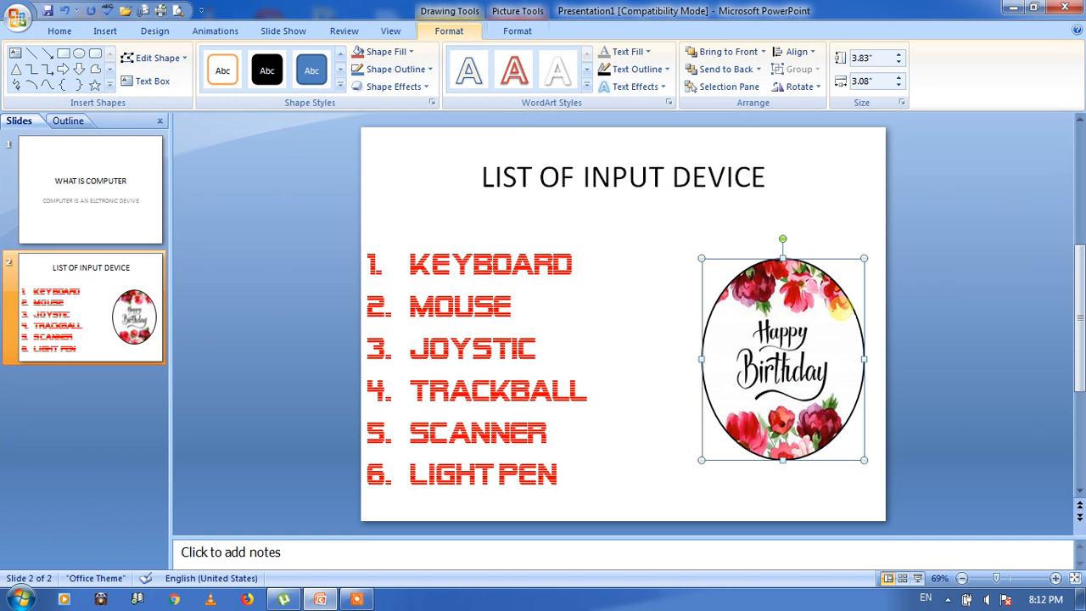
click(858, 198)
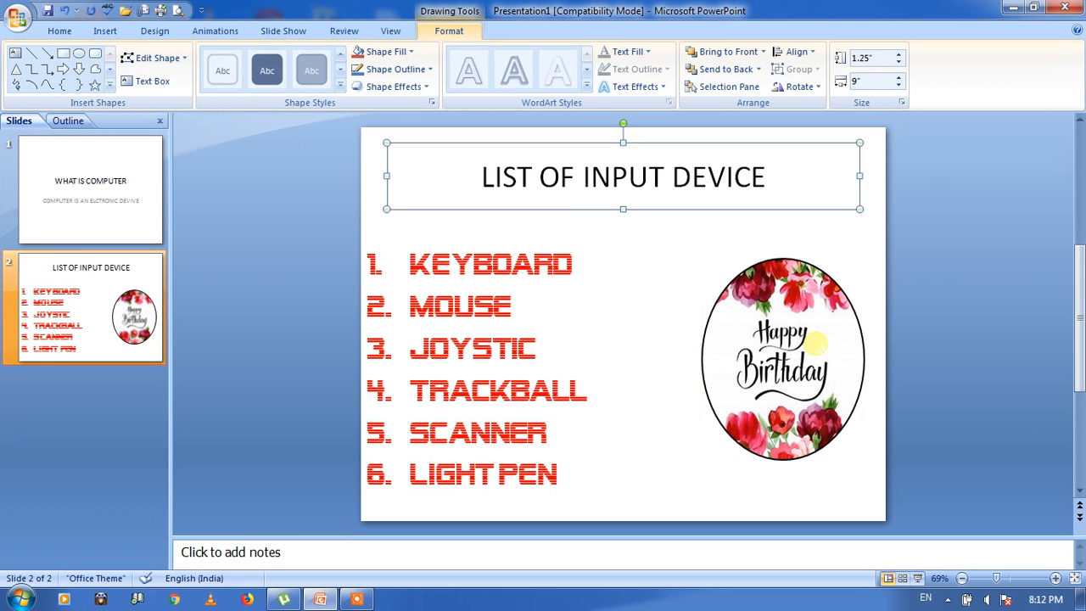
click(819, 371)
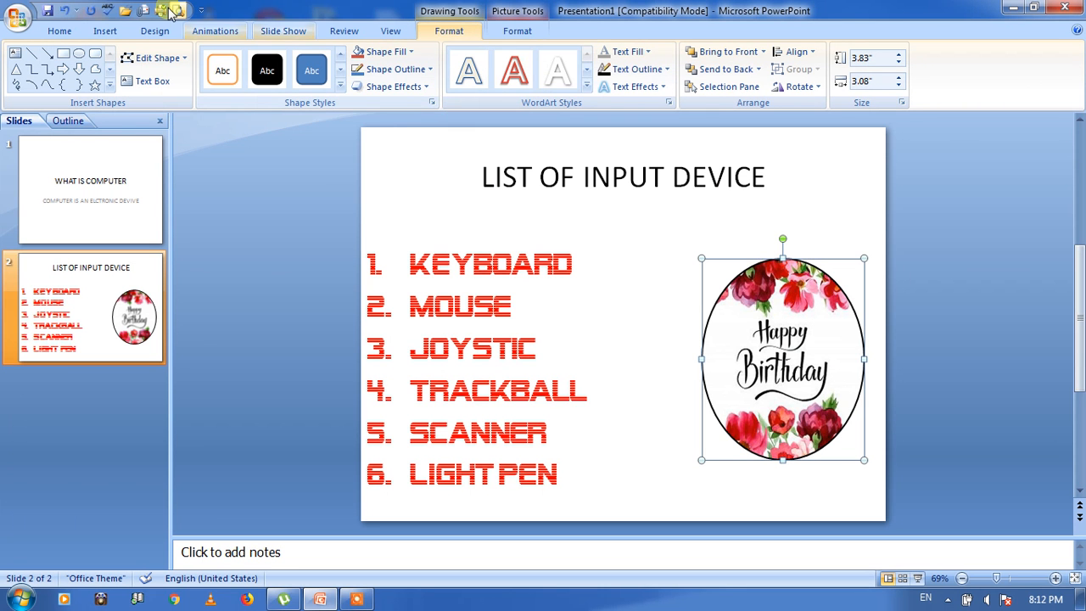
click(61, 35)
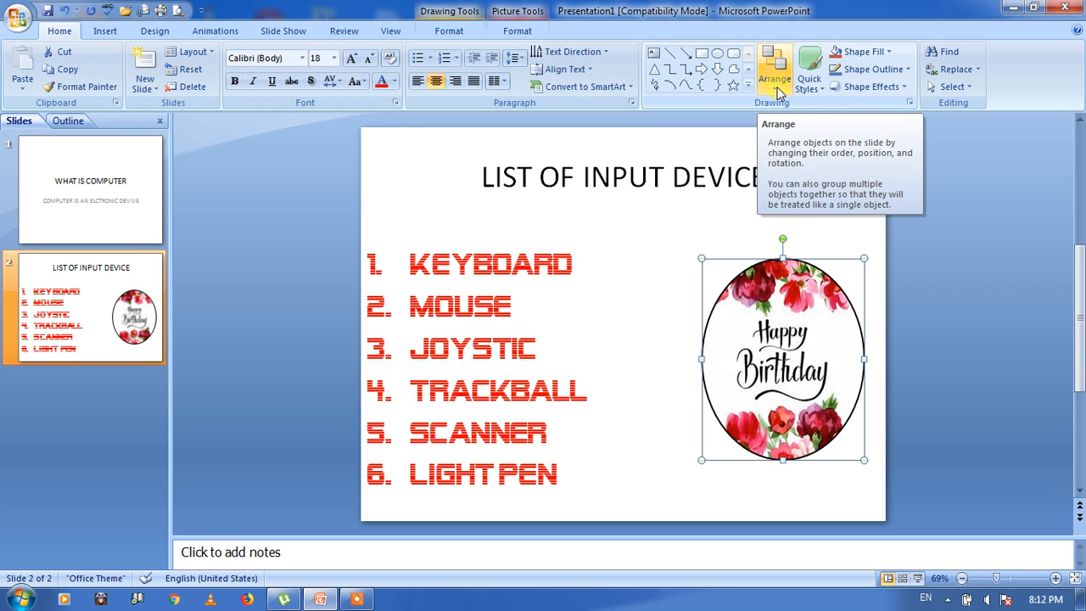
right_click(828, 307)
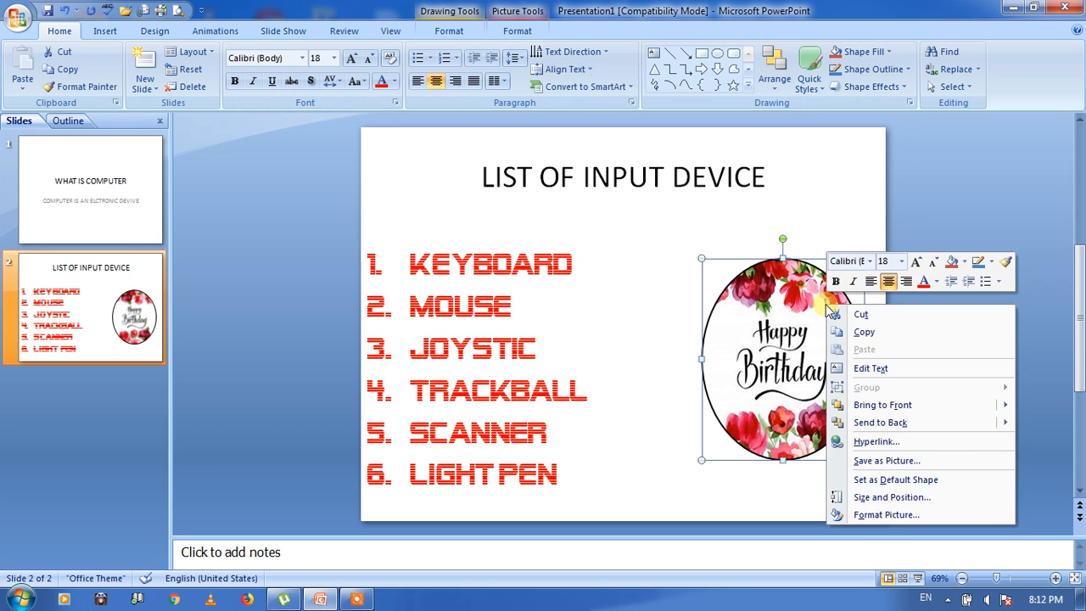
click(789, 301)
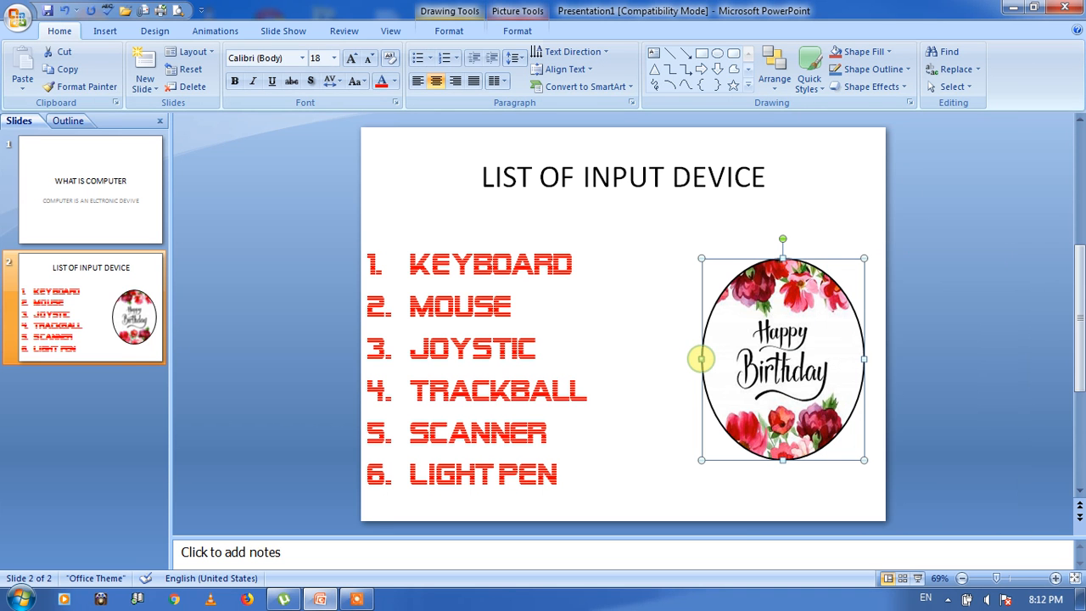
Stretch the picture-filled oval sideways over the device list, extend it upward and downward, and leave it selected
drag(701, 359, 501, 359)
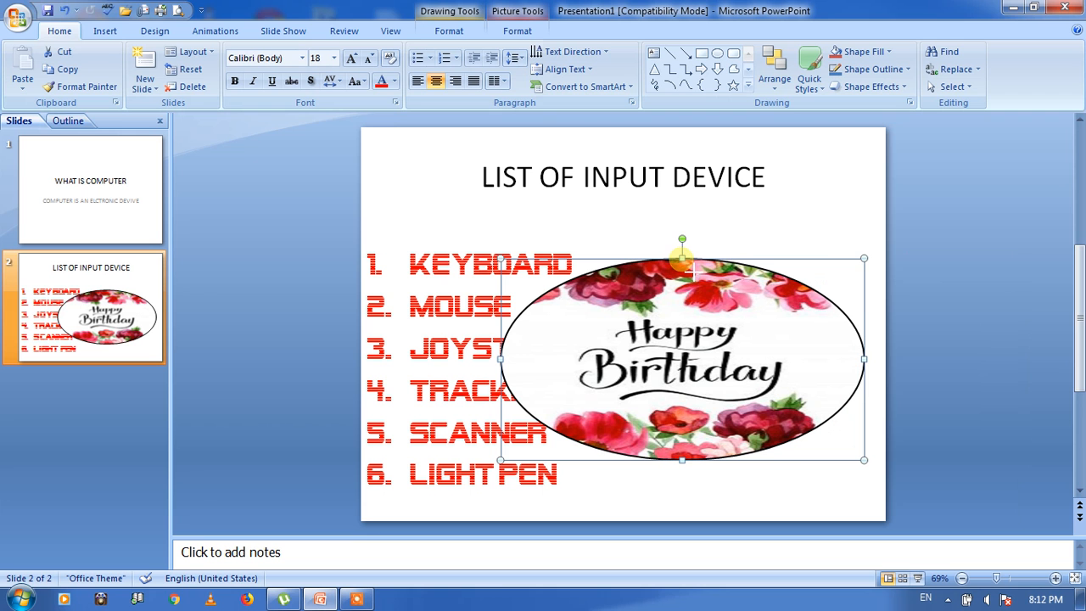
drag(683, 258, 682, 215)
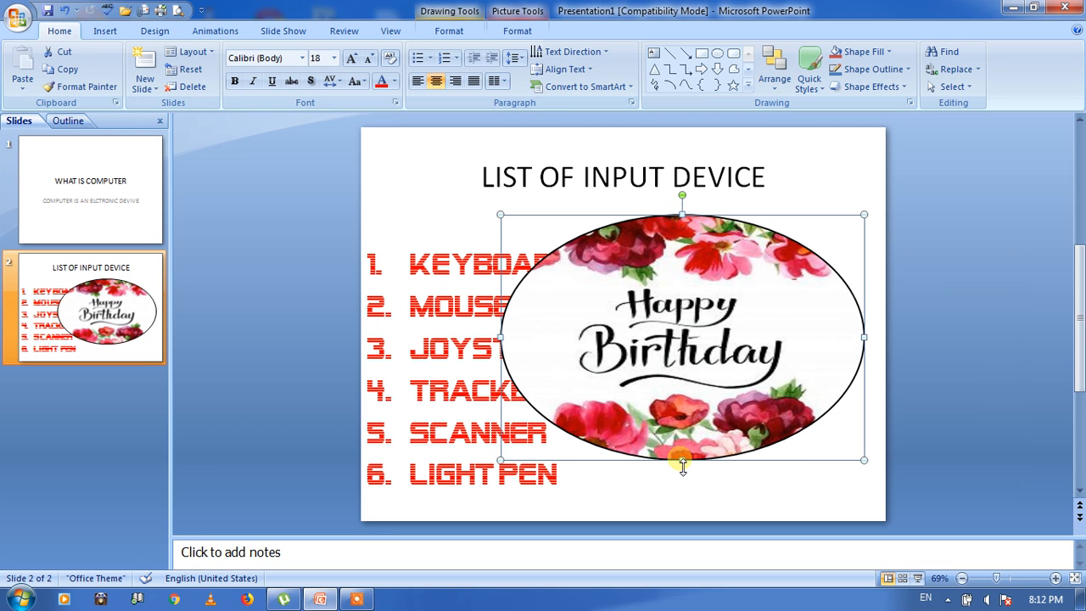
drag(683, 463, 682, 495)
click(426, 348)
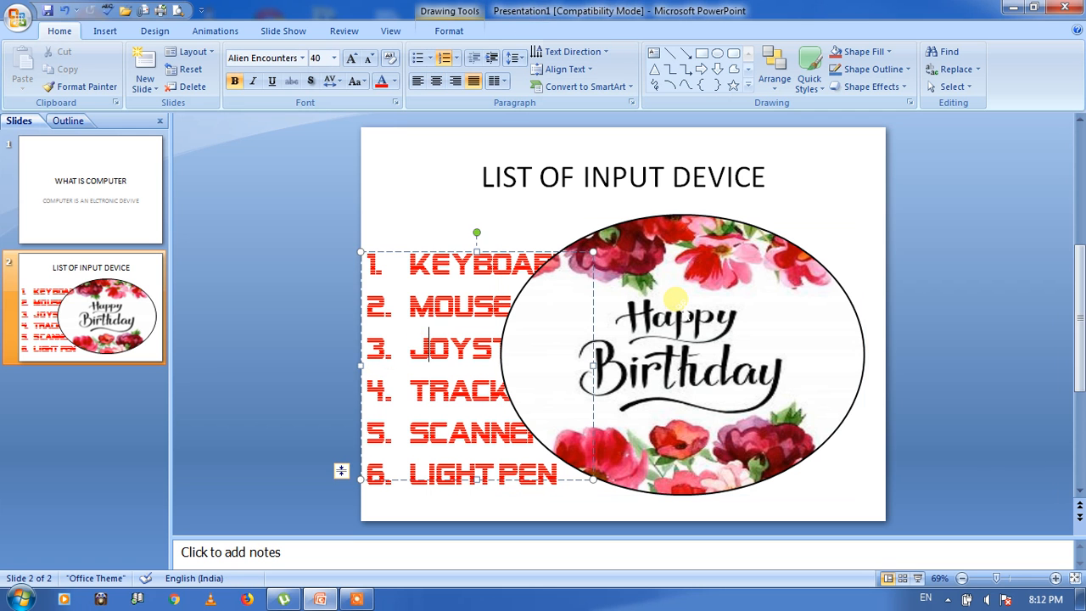
click(675, 299)
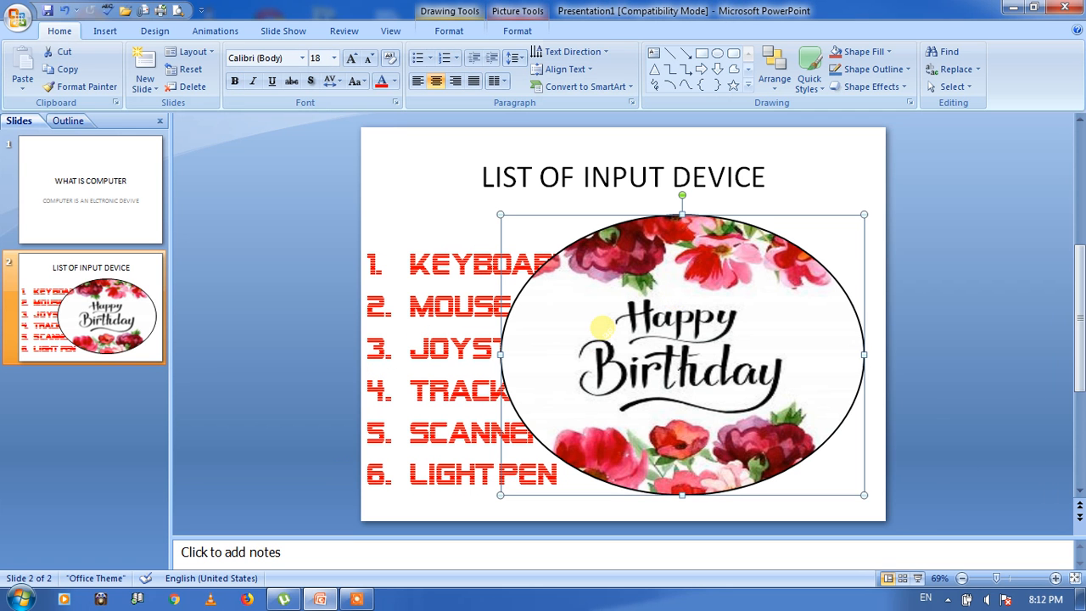